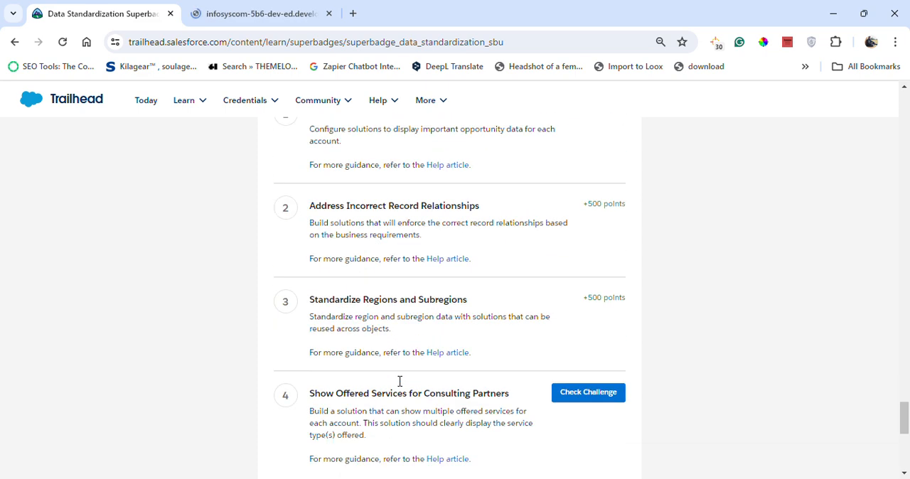
- Review the Trailhead challenge requirements for Show Offered Services for Consulting Partners
left_click_drag(310, 373, 475, 455)
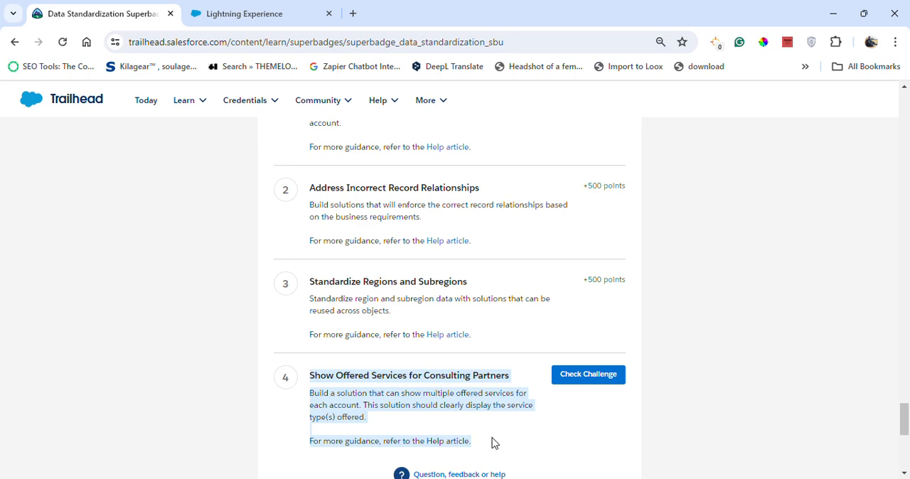
scroll(481, 402, "up", 3)
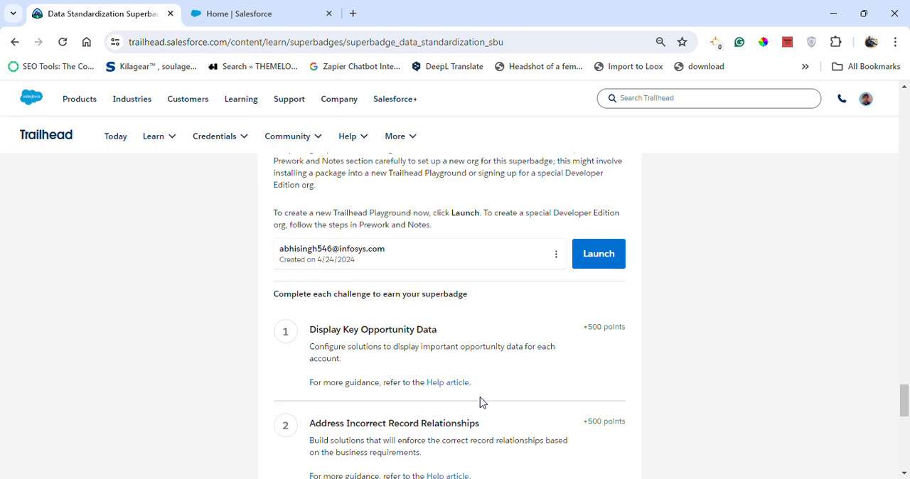
scroll(441, 356, "up", 3)
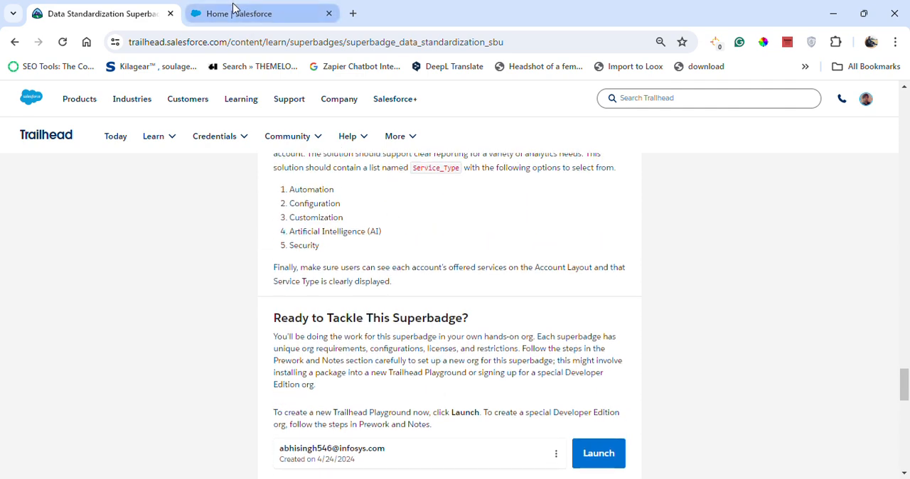
scroll(349, 377, "up", 2)
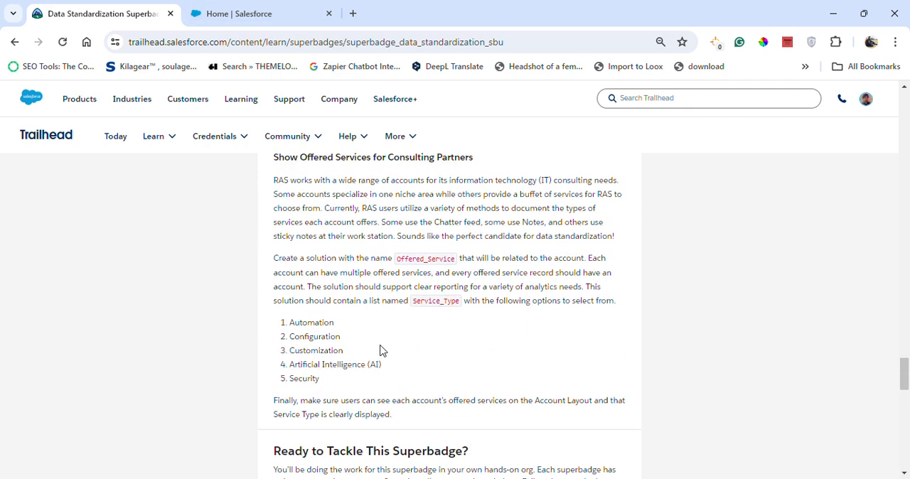
scroll(399, 331, "up", 1)
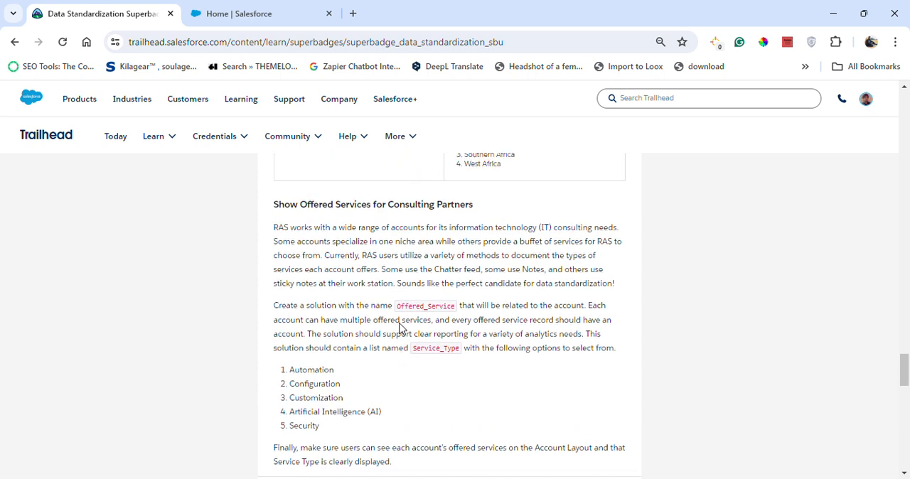
- Switch to Salesforce Setup and start creating a new custom object
left_click(209, 8)
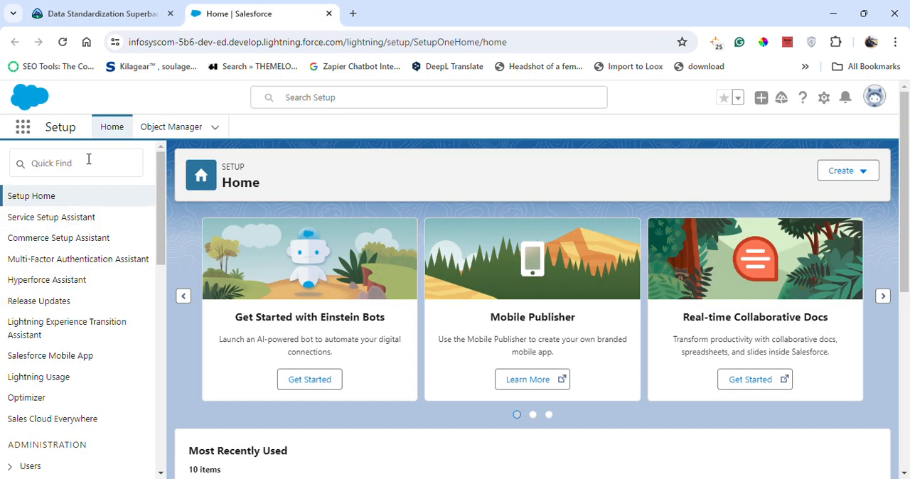
left_click(168, 128)
left_click(854, 171)
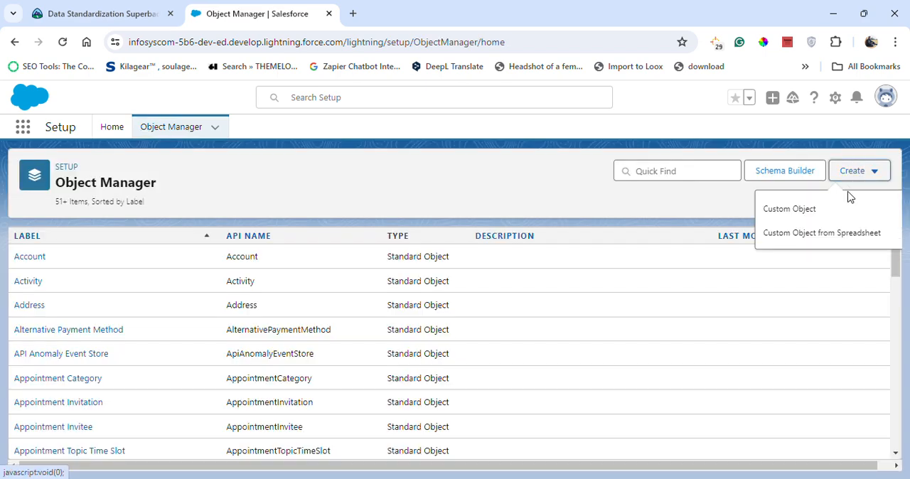
left_click(827, 213)
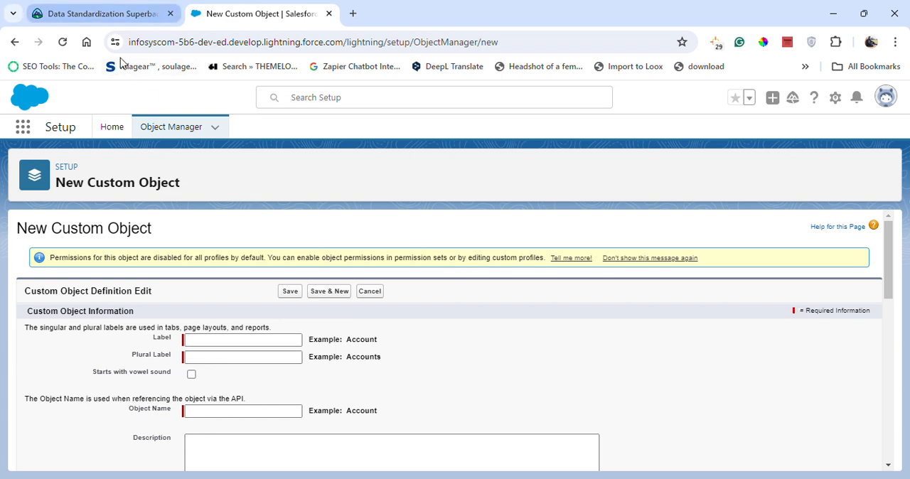
- Copy the name Offered_Service from the Trailhead requirements into the object's label and set the plural label to Offered_Services
left_click(99, 13)
left_click_drag(400, 325, 458, 325)
key("ctrl+c")
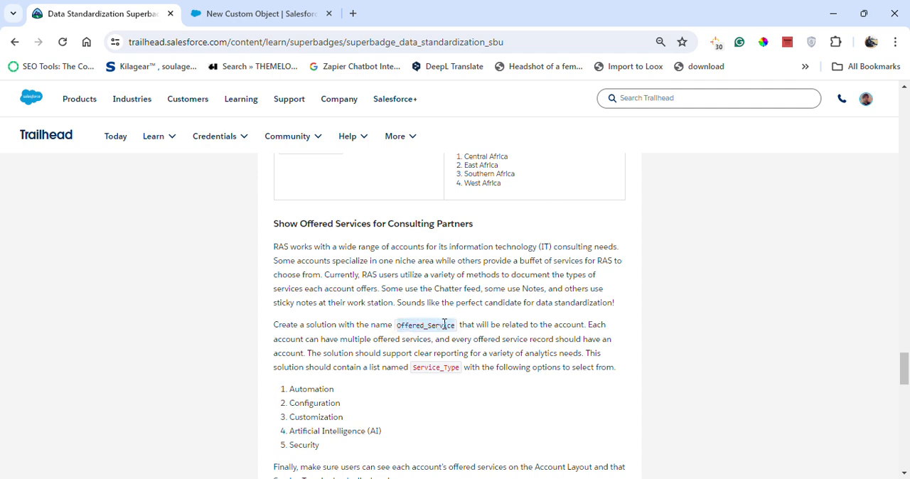
left_click(207, 14)
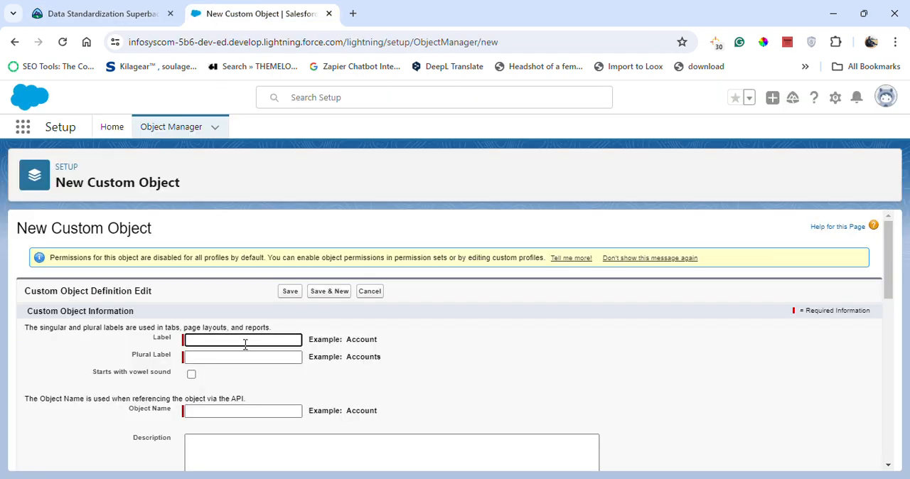
key("ctrl+v")
key("Tab")
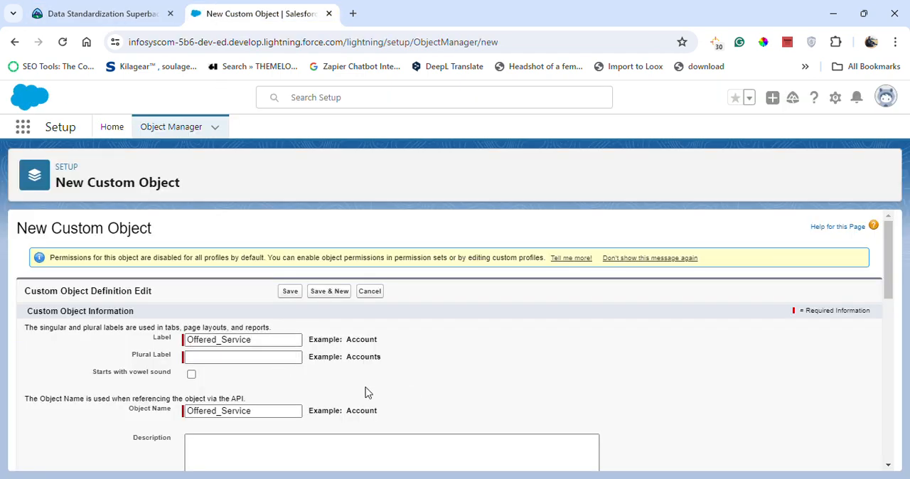
left_click(272, 354)
key("ctrl+v")
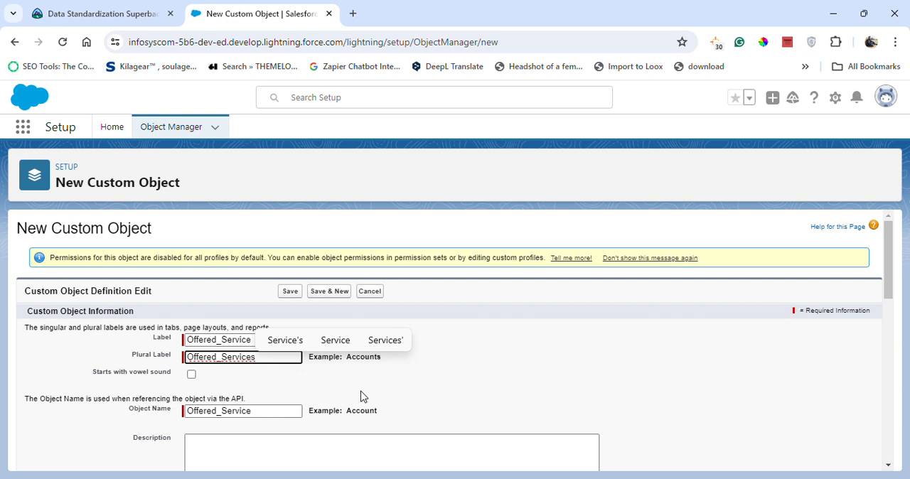
- Enable Allow Reports, Allow Activities and Track Field History for the custom object, leaving Allow in Chatter Groups off
scroll(377, 398, "down", 2)
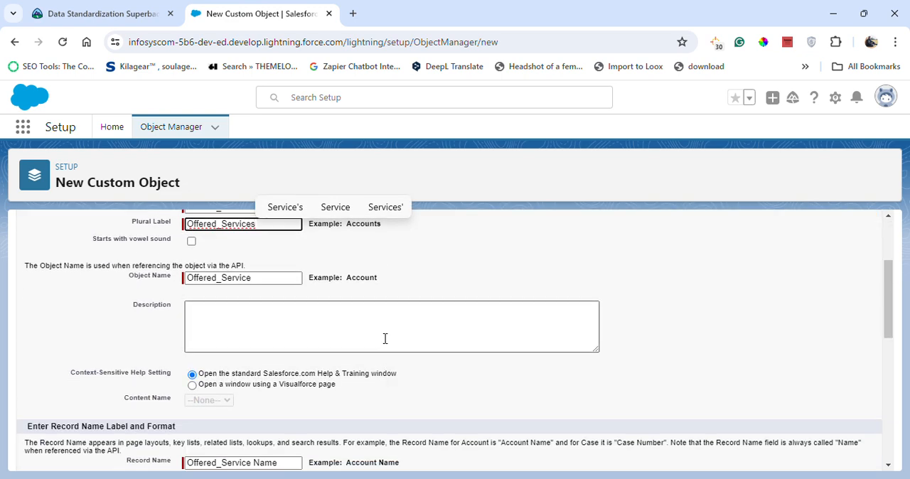
scroll(386, 297, "down", 1)
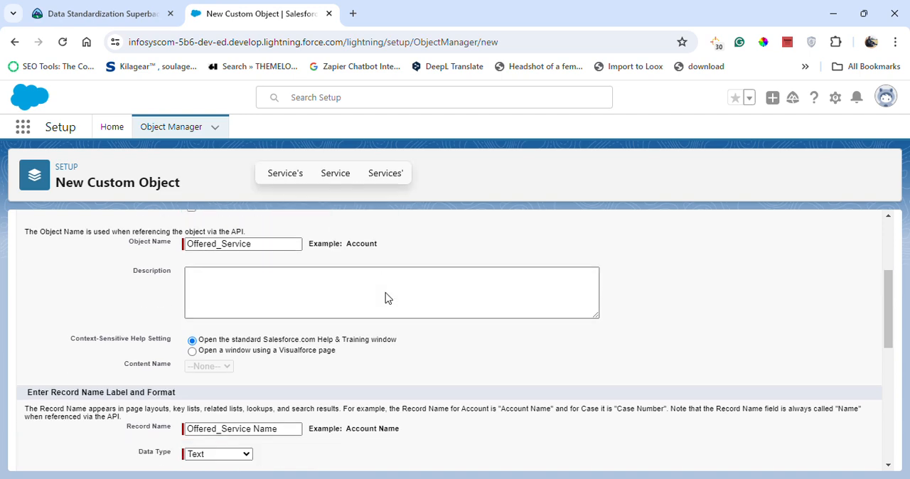
scroll(377, 315, "up", 1)
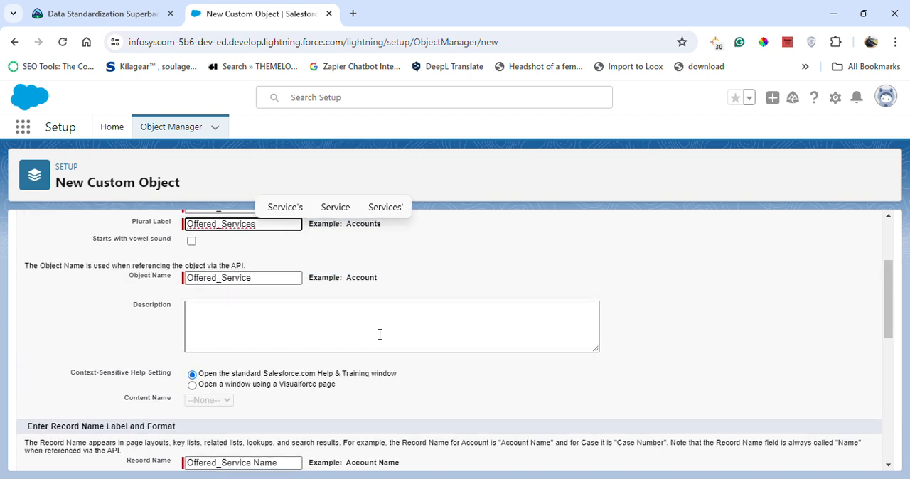
scroll(379, 334, "down", 1)
scroll(377, 340, "down", 1)
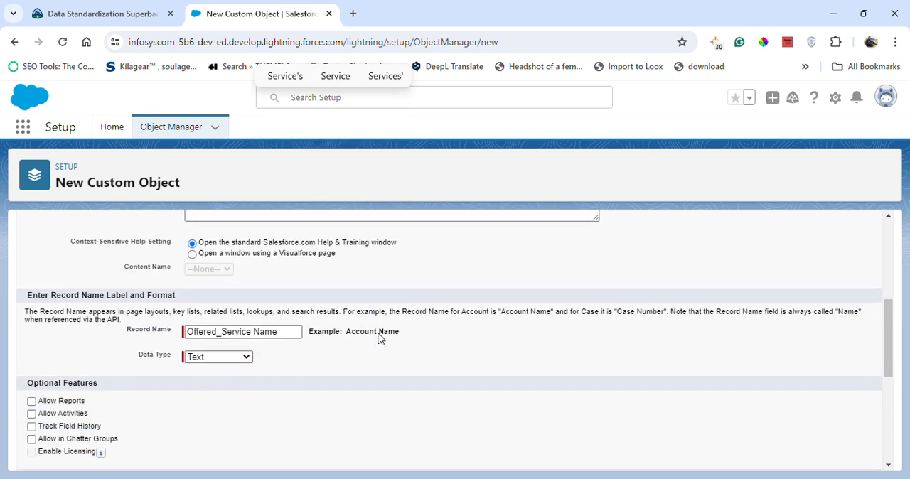
left_click(32, 401)
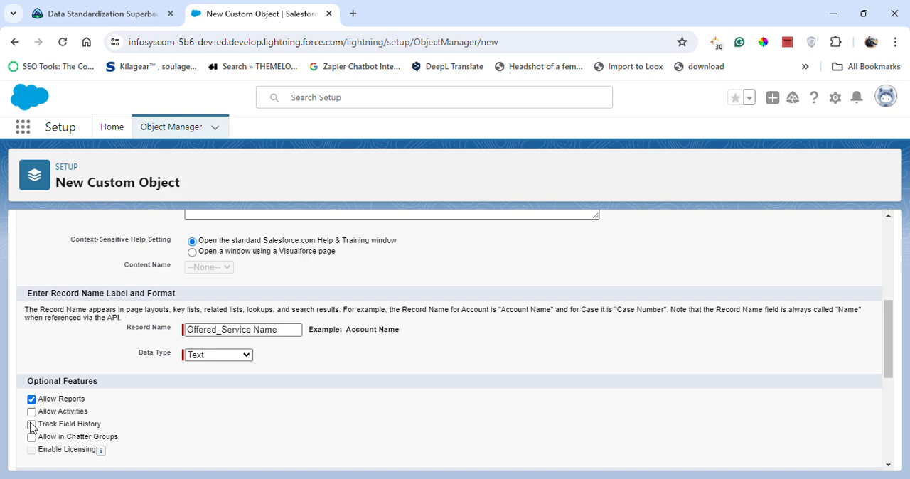
left_click(32, 412)
left_click(32, 425)
left_click(31, 437)
left_click(32, 439)
- Enter "This the Offered Service Custom object" as the custom object's description
scroll(199, 407, "up", 1)
scroll(201, 406, "down", 3)
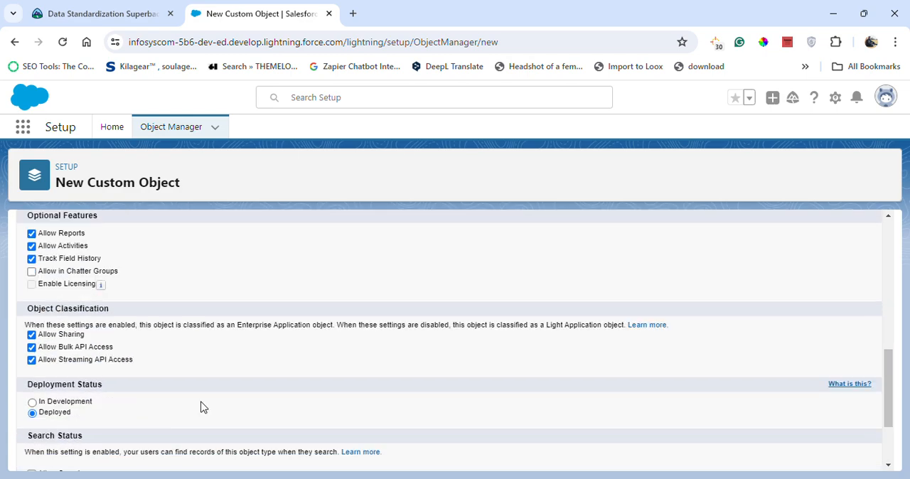
scroll(202, 406, "down", 1)
scroll(201, 407, "up", 5)
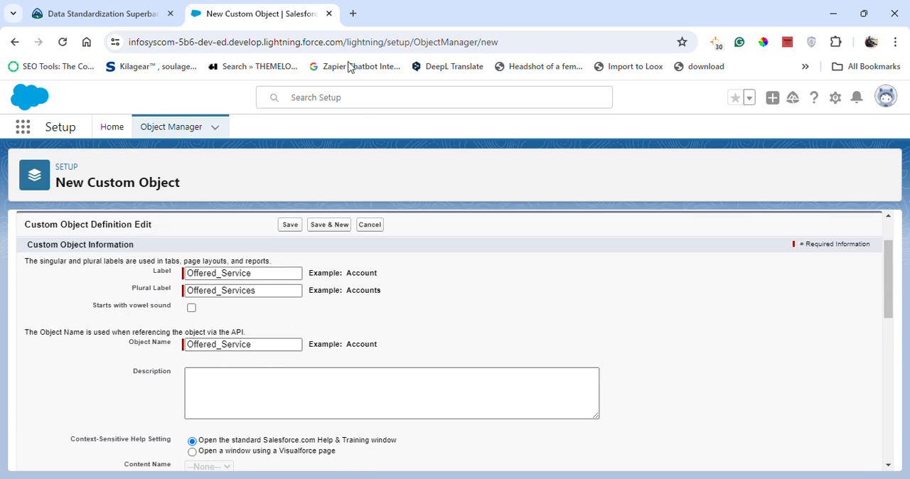
left_click(262, 405)
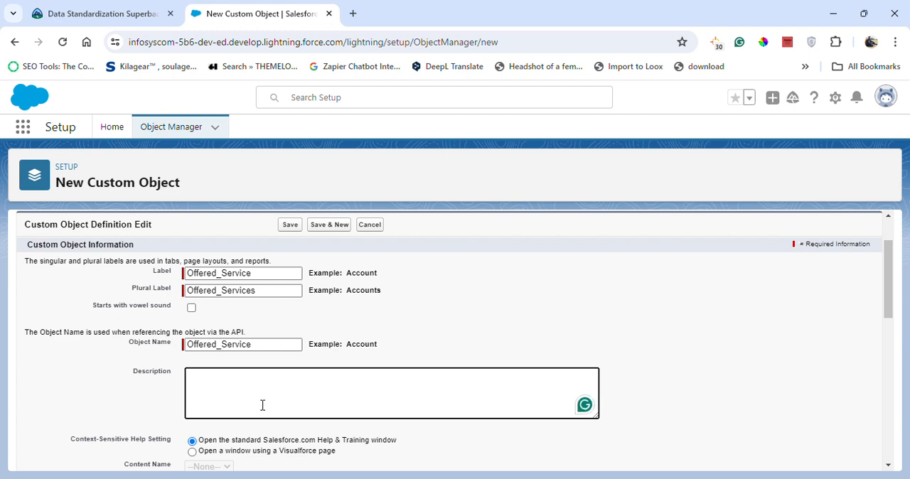
type("Thi")
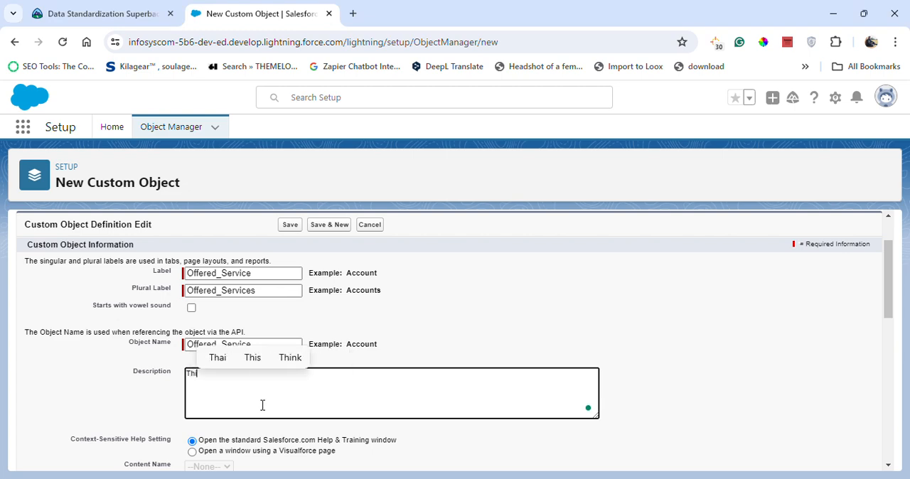
type("s ")
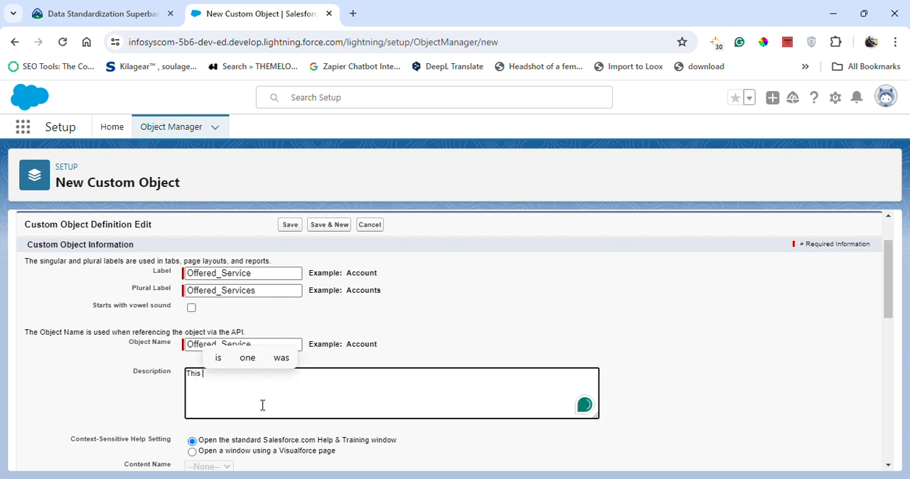
type("the")
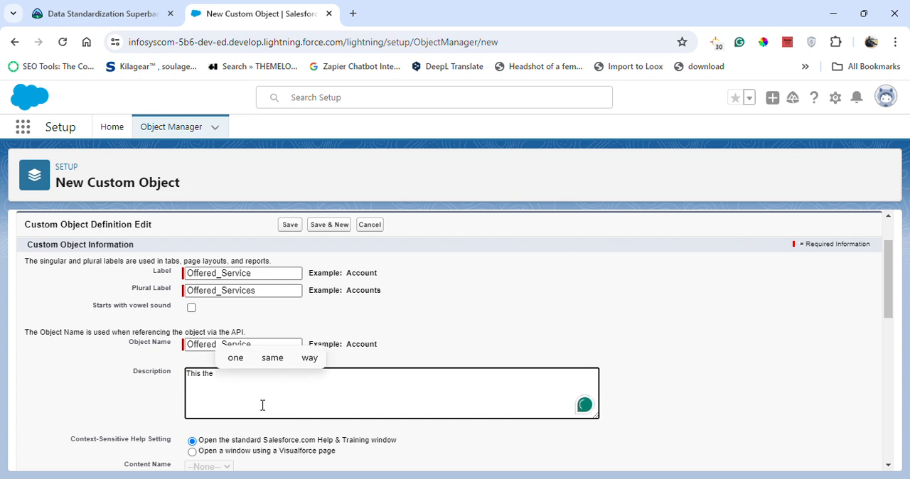
type(" O")
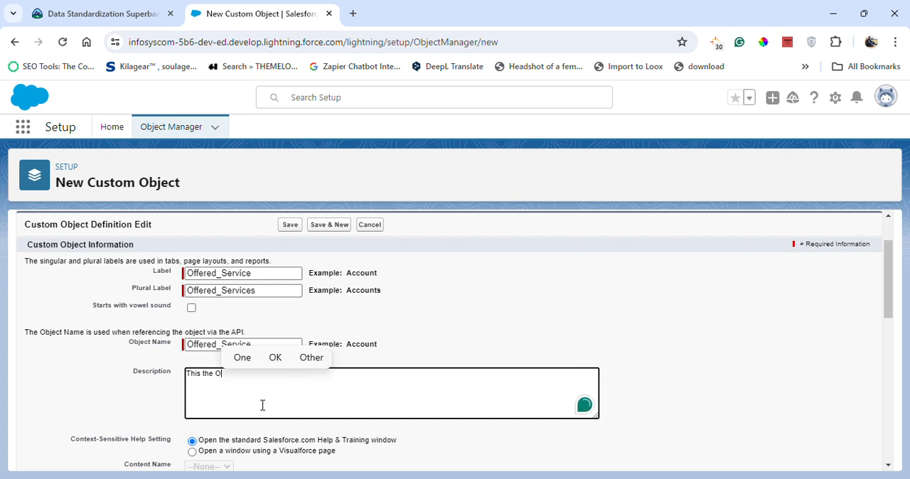
type("ff")
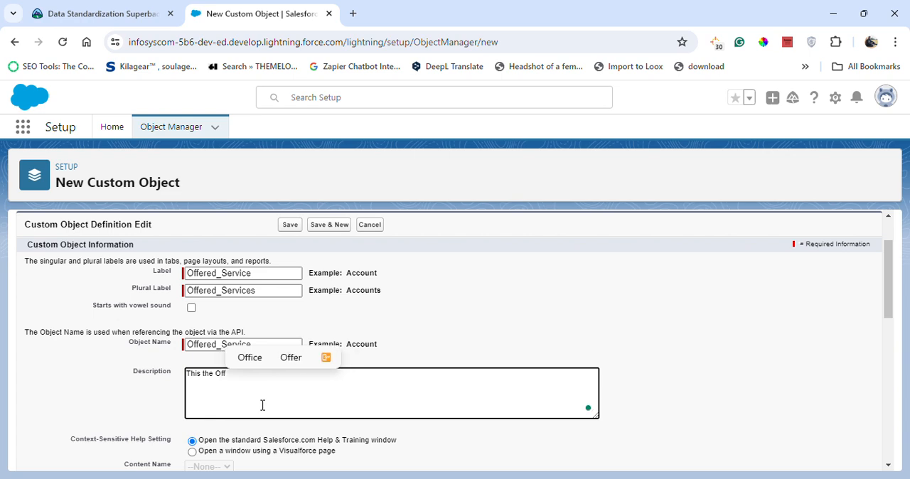
type("ered")
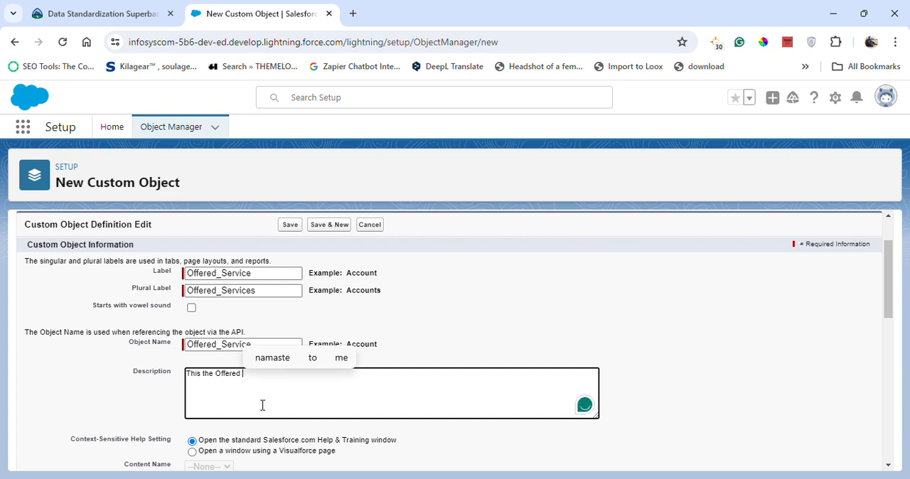
type(" Servi")
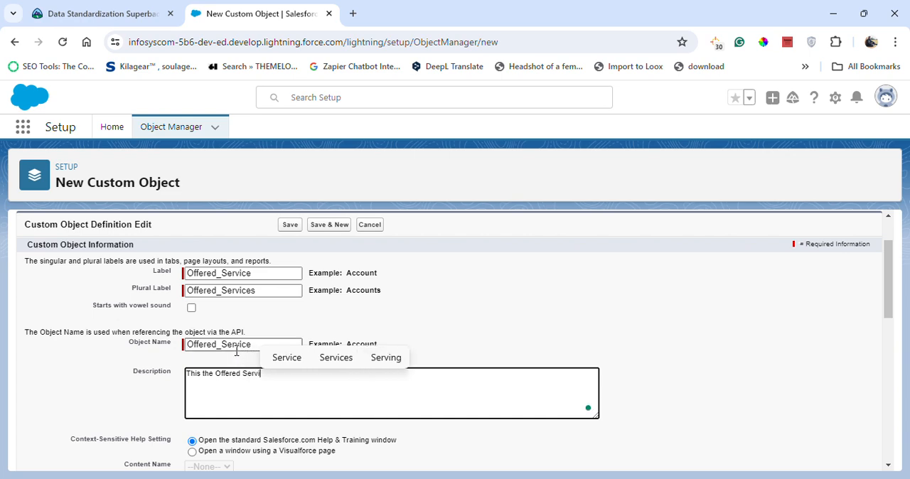
type("ce")
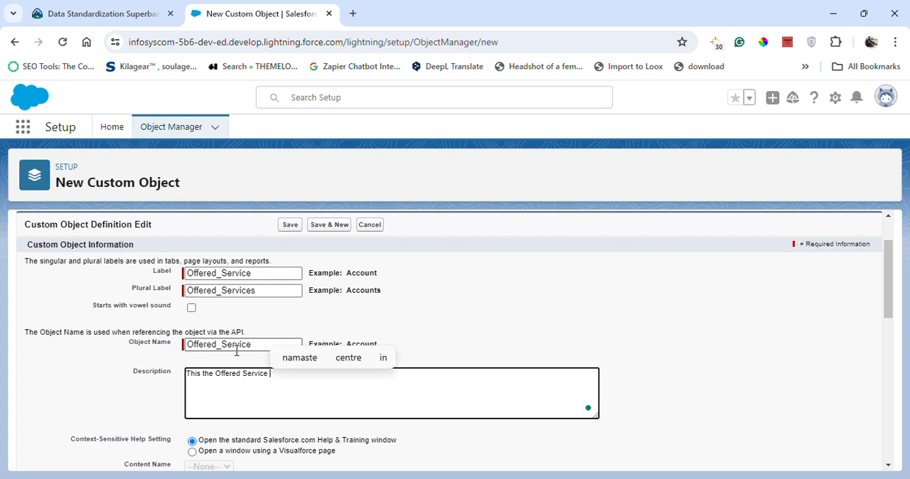
type(" Cus")
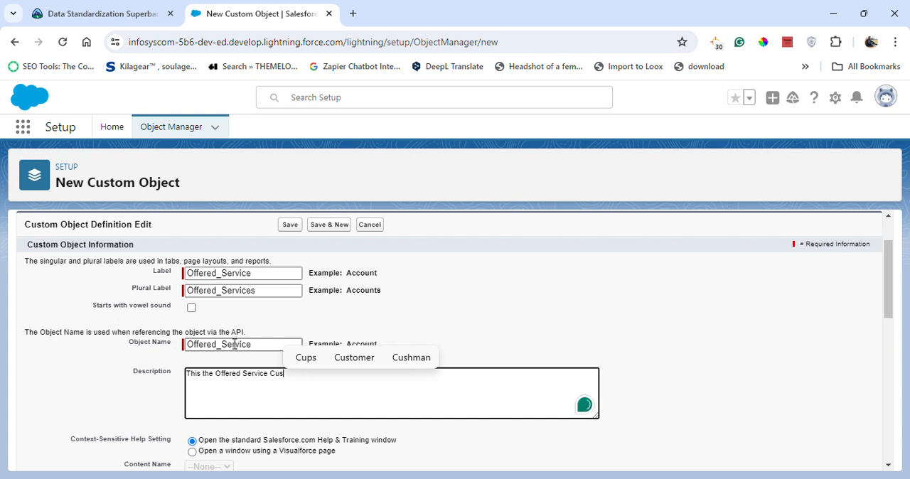
type("to")
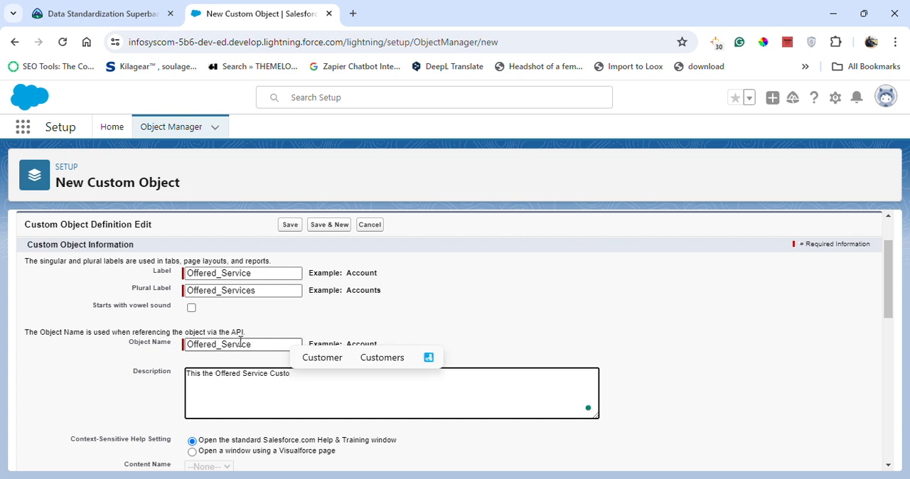
type("m")
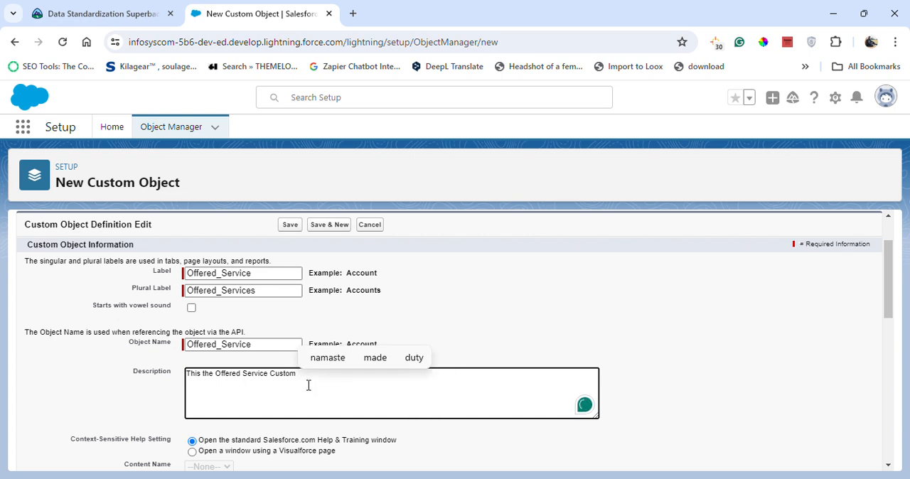
type(" obj")
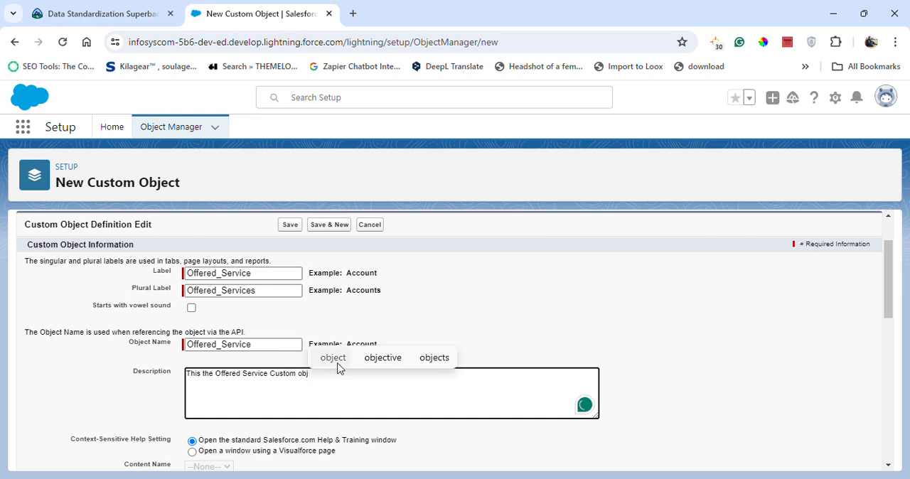
left_click(333, 359)
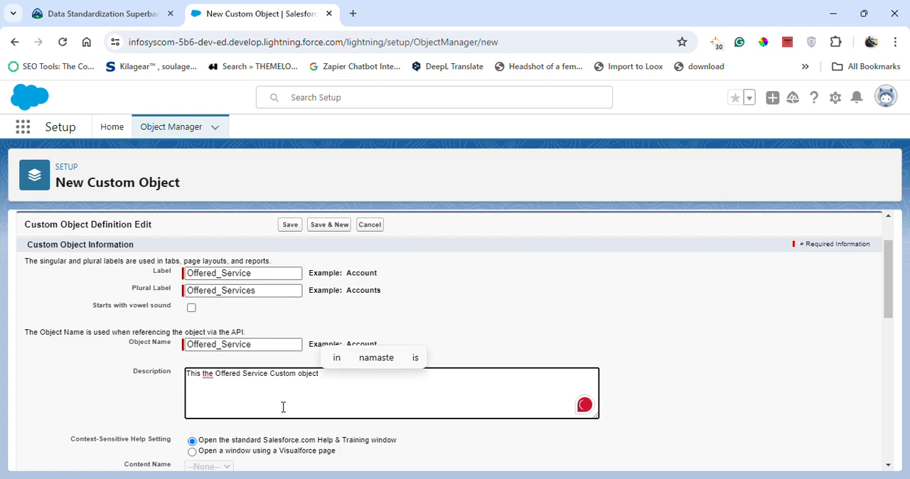
- Enable Allow Search and the option to launch the New Custom Tab Wizard after saving the custom object
scroll(283, 407, "down", 2)
scroll(283, 416, "down", 4)
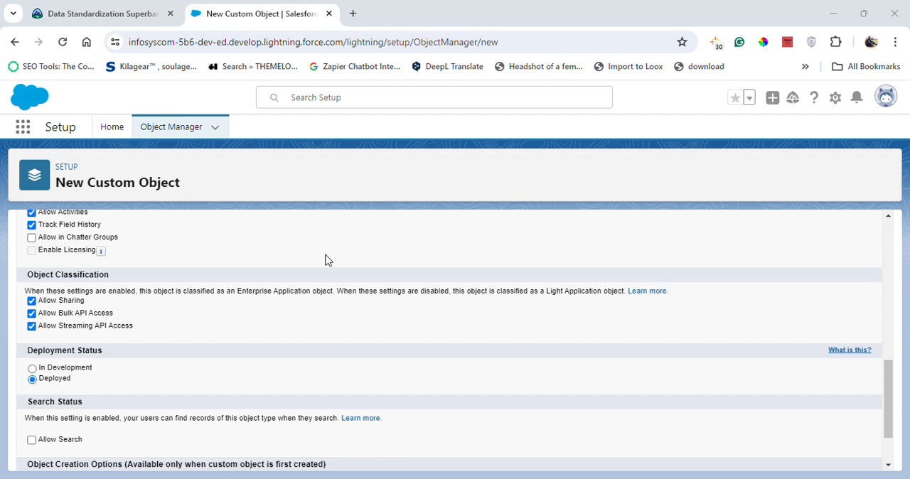
scroll(313, 274, "down", 1)
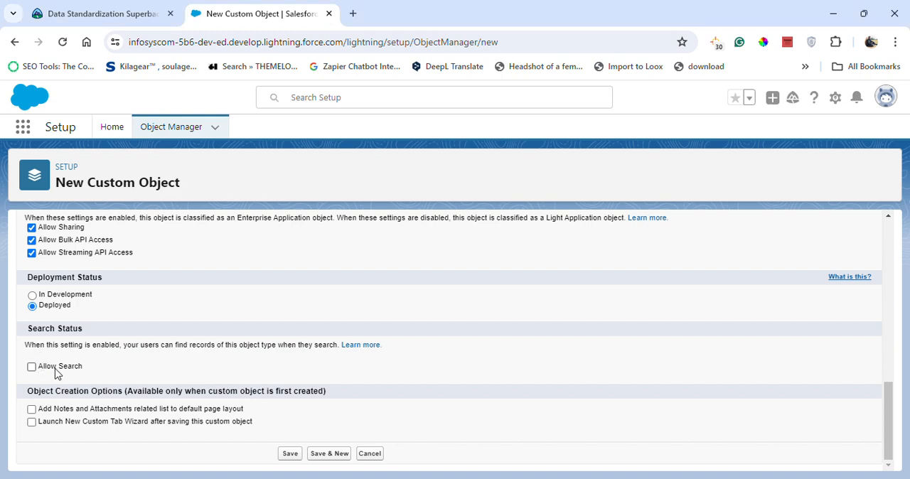
left_click(31, 368)
left_click(32, 422)
- Review the custom object's definition from its labels through its creation options and save the object
scroll(237, 362, "up", 10)
scroll(239, 361, "up", 1)
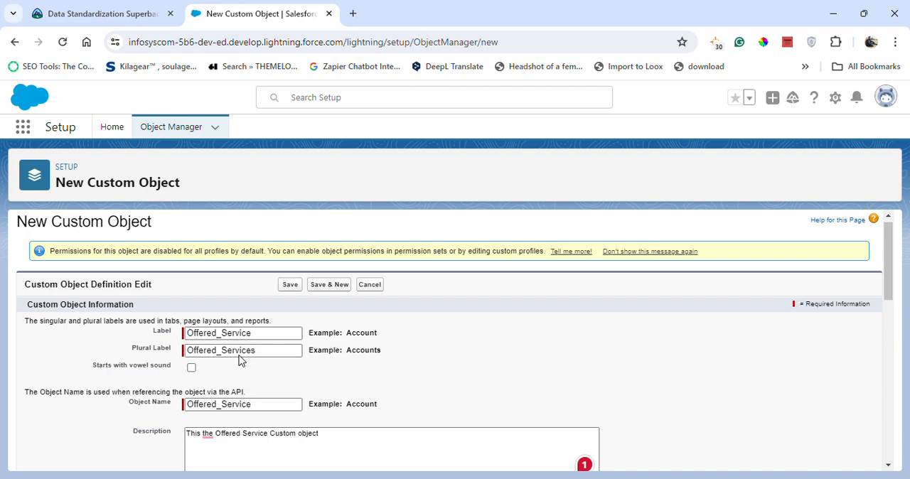
scroll(239, 362, "down", 4)
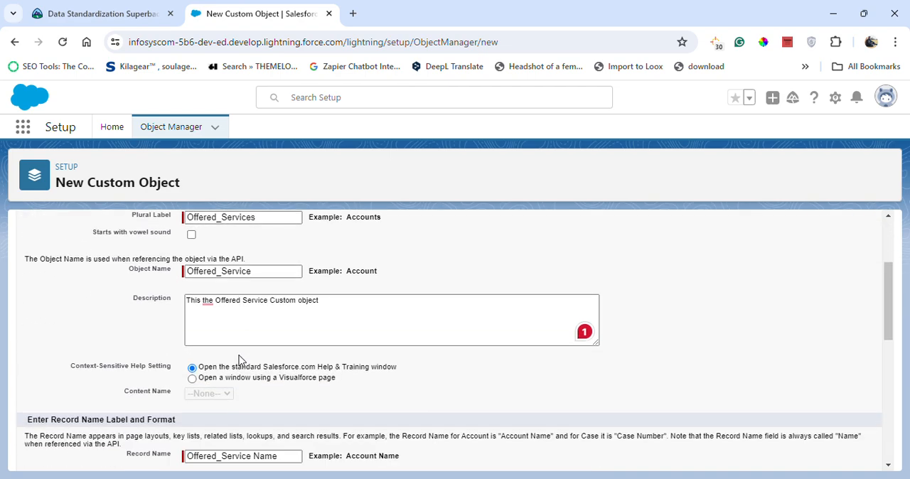
scroll(239, 361, "down", 1)
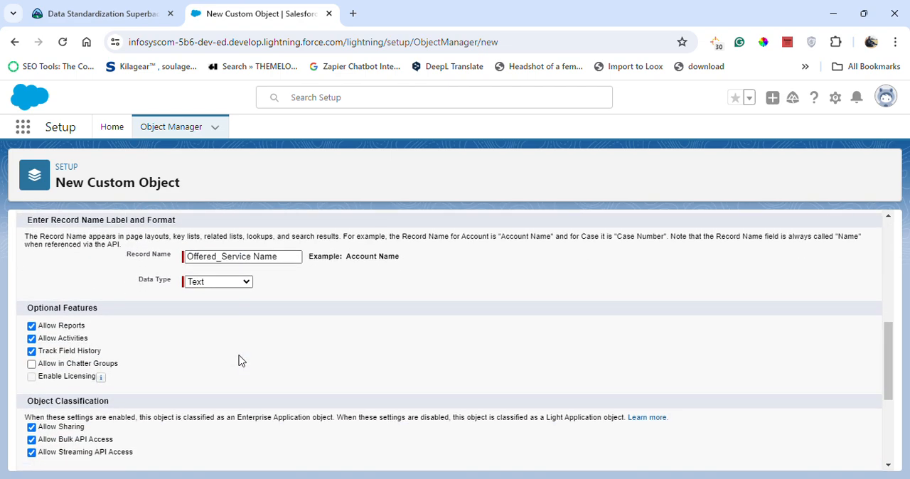
scroll(239, 362, "down", 1)
scroll(239, 361, "down", 1)
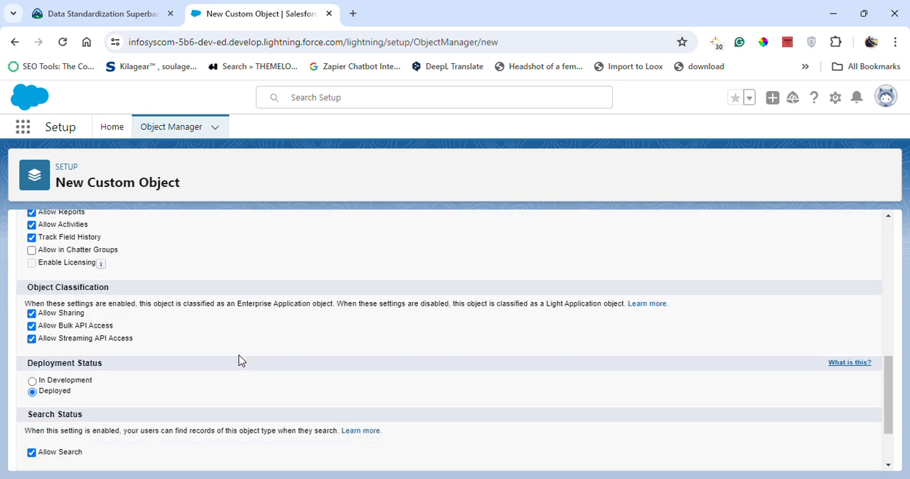
scroll(239, 361, "down", 1)
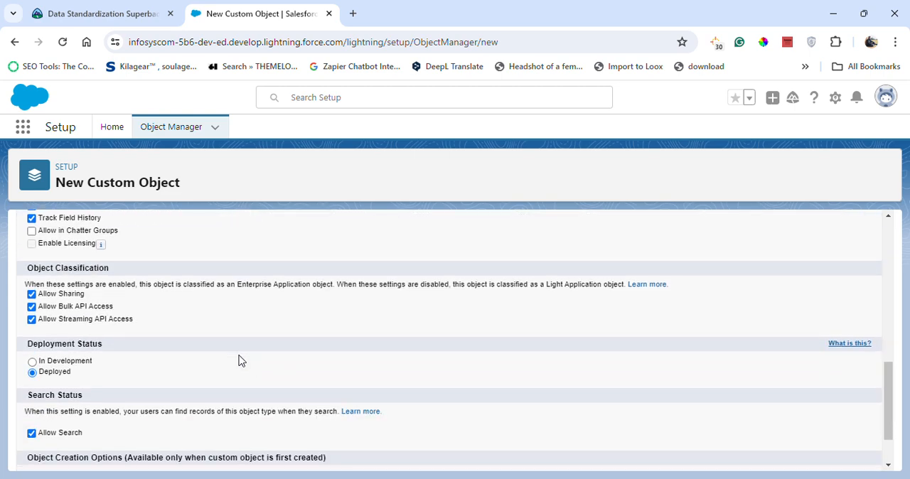
scroll(239, 361, "down", 1)
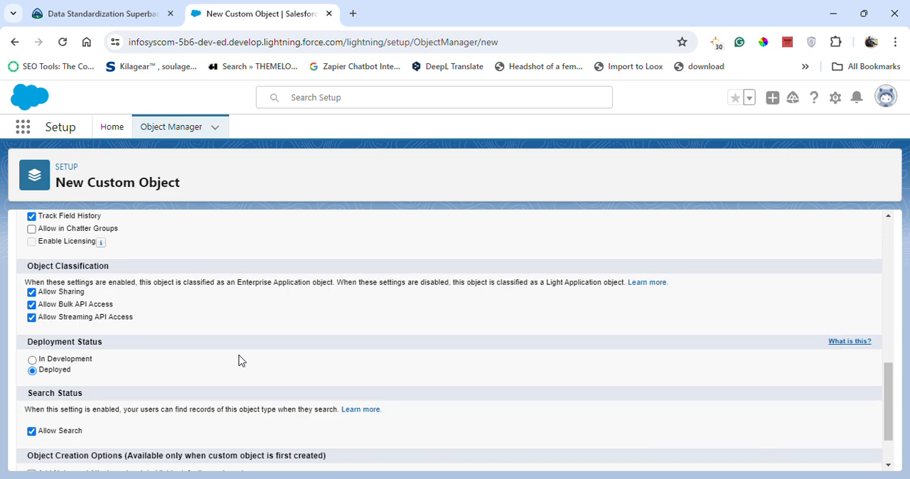
scroll(239, 361, "down", 1)
scroll(239, 361, "up", 2)
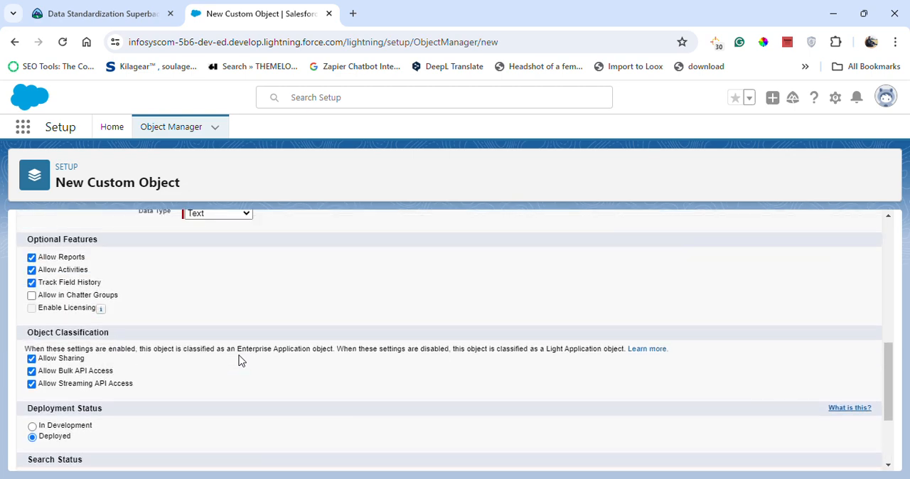
scroll(239, 361, "down", 2)
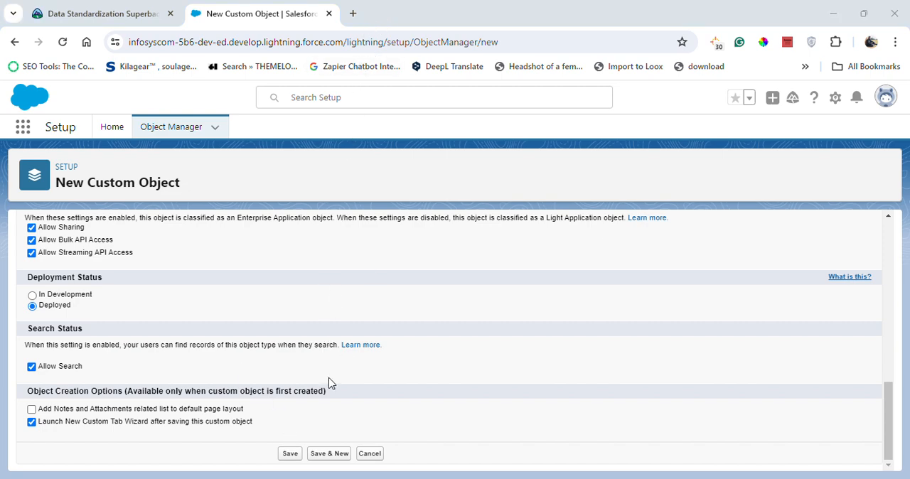
left_click(290, 455)
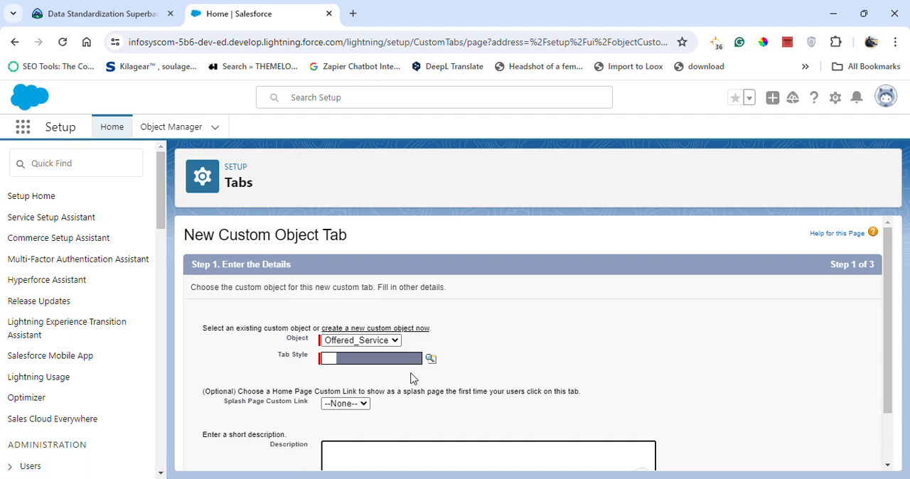
- Choose the Camera tab style for the Offered_Service tab and continue to the profile settings
left_click(430, 358)
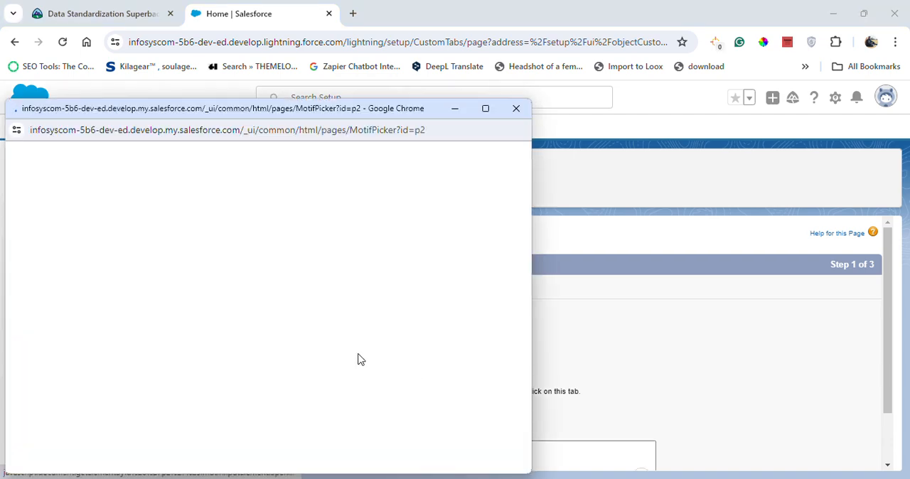
left_click(418, 245)
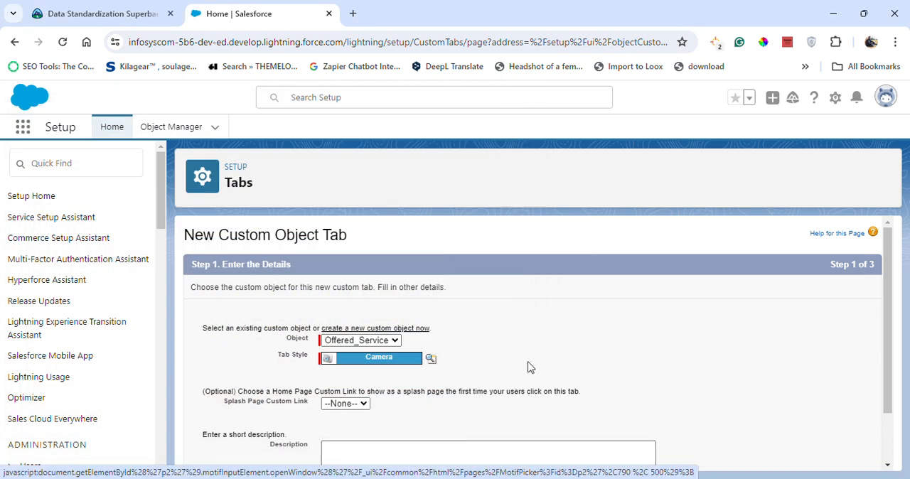
scroll(577, 377, "down", 2)
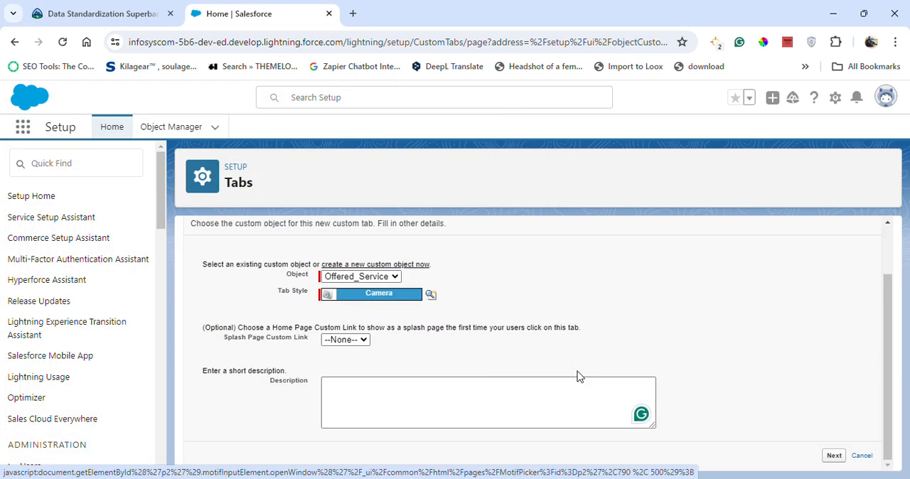
left_click(834, 456)
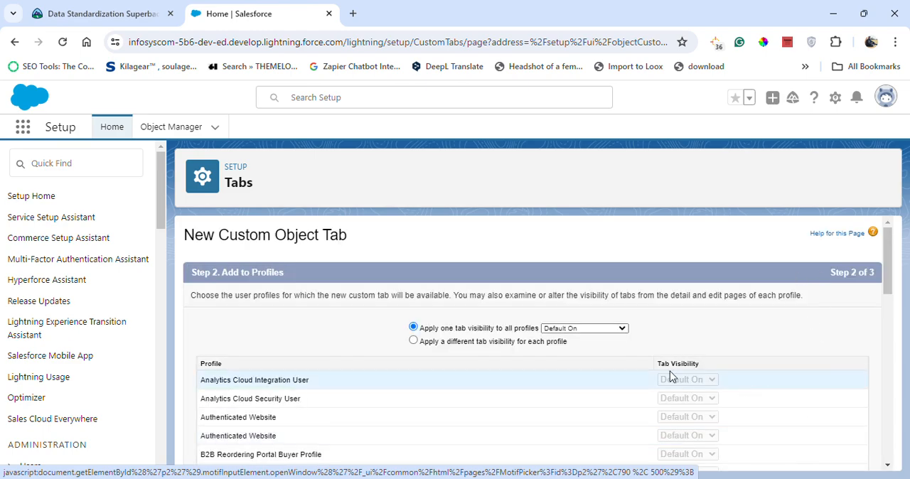
- Keep the tab Default On for all profiles and included in all custom apps, and save it
scroll(675, 350, "down", 10)
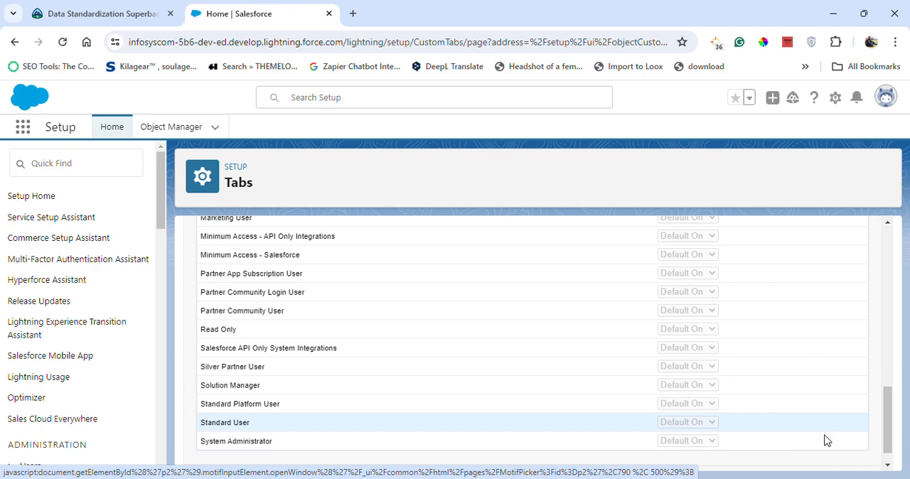
left_click(833, 456)
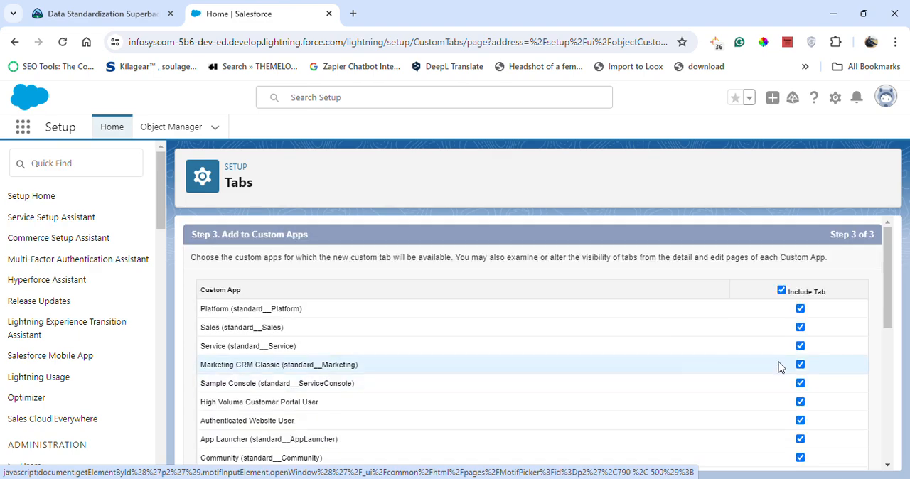
scroll(839, 304, "down", 10)
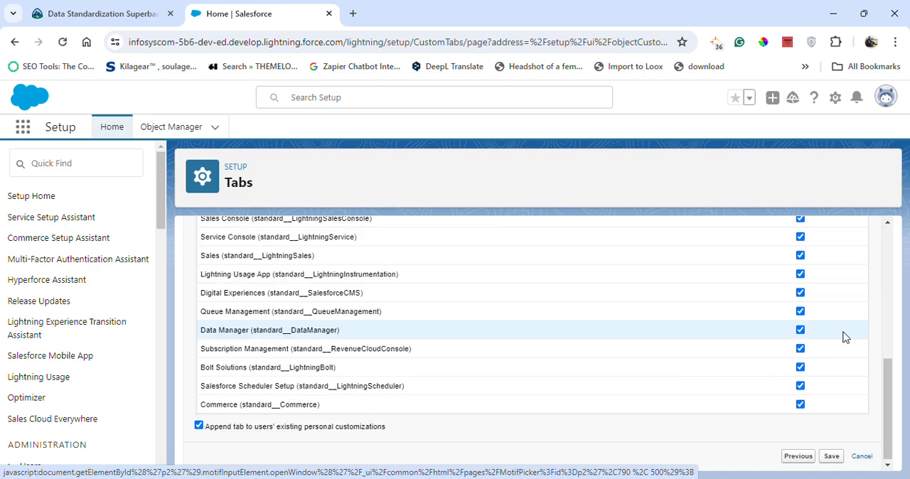
left_click(832, 457)
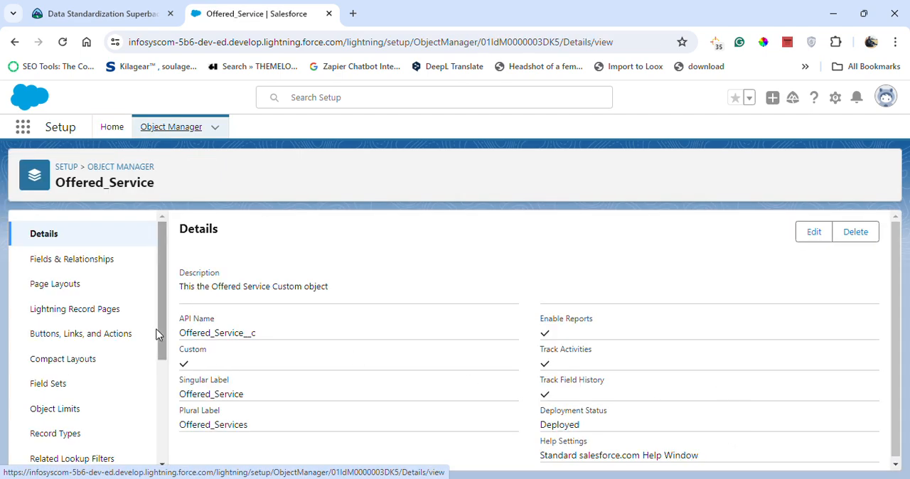
- Start a new Lookup Relationship field on Offered_Service and relate it to the Account object
left_click(112, 259)
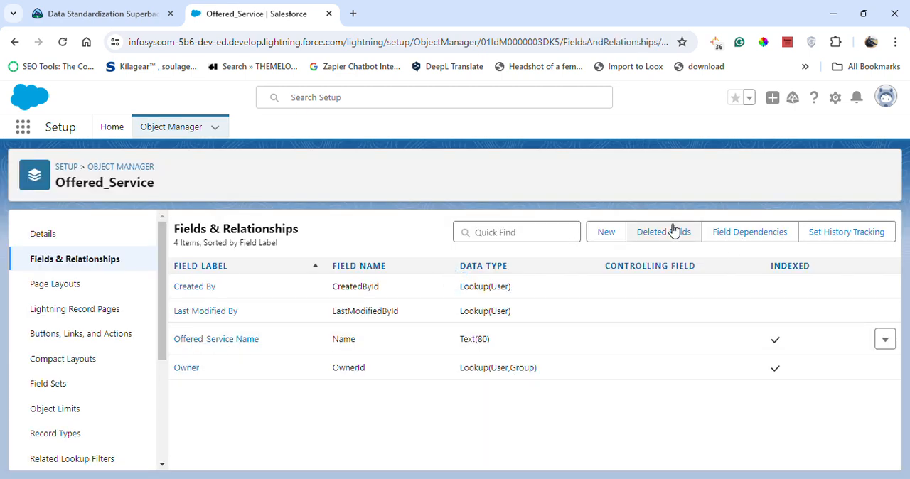
left_click(598, 234)
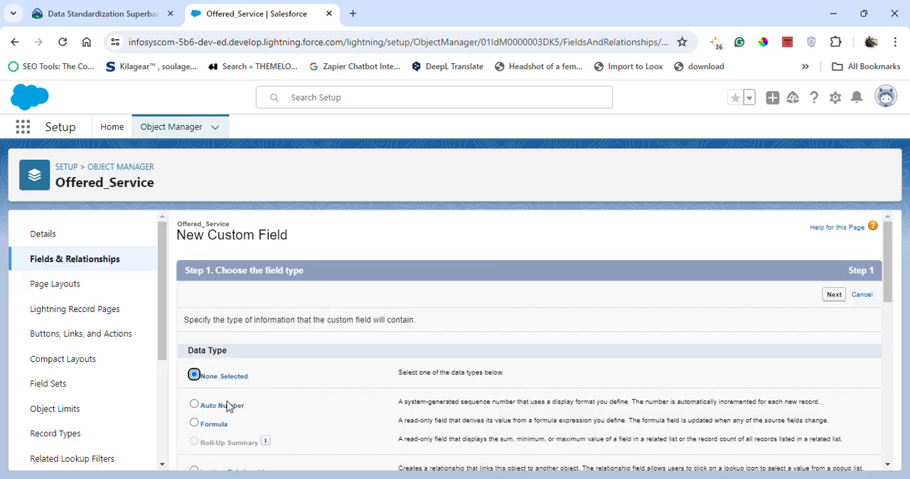
scroll(247, 420, "down", 2)
left_click(241, 340)
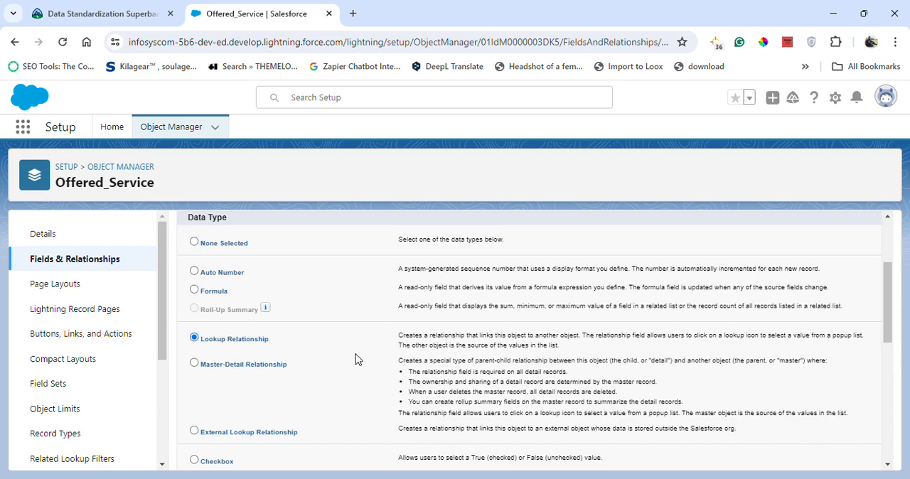
scroll(818, 328, "up", 2)
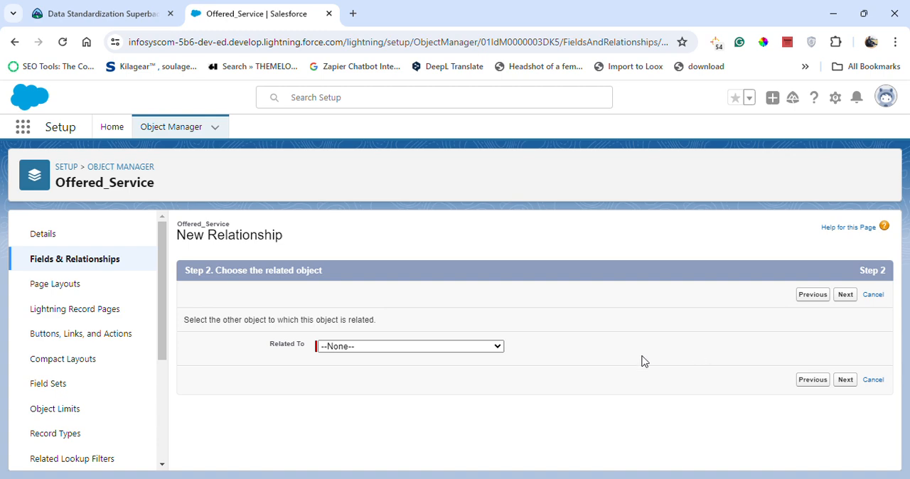
left_click(434, 348)
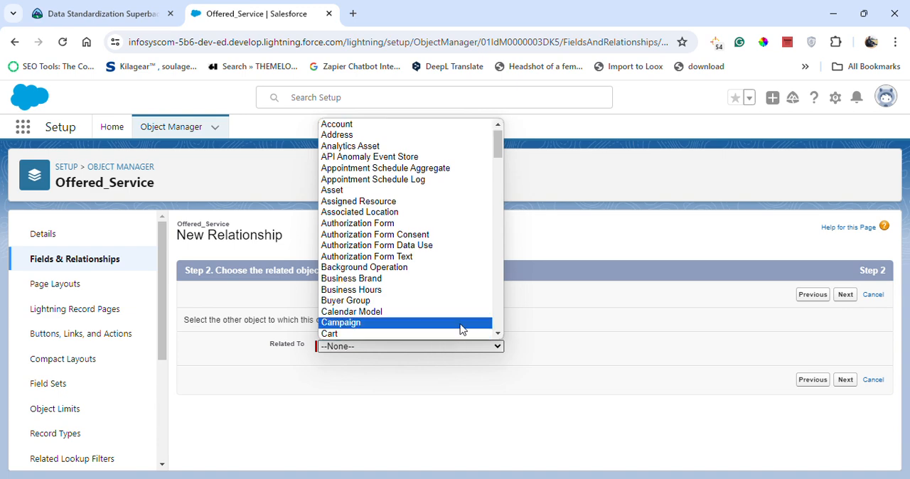
left_click(404, 124)
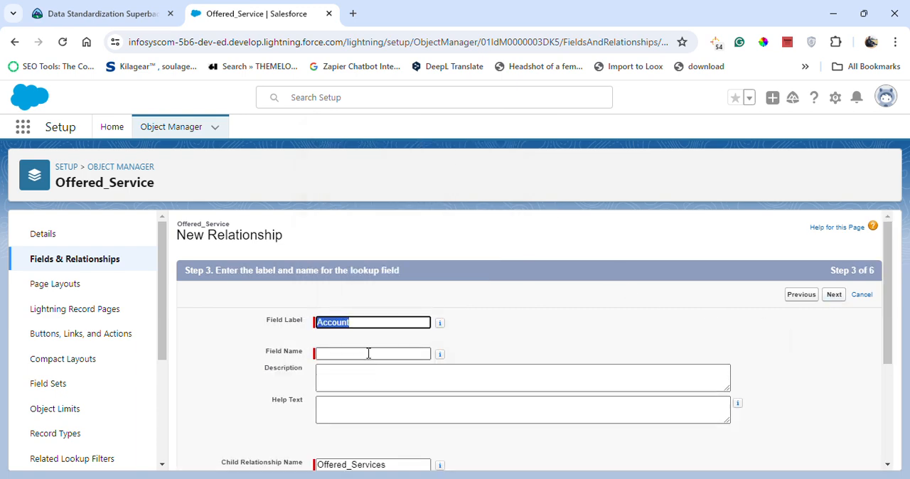
- Name the lookup field Account and enter the description "This the Lookup relationship in b/w Offered Service & account object"
left_click(368, 354)
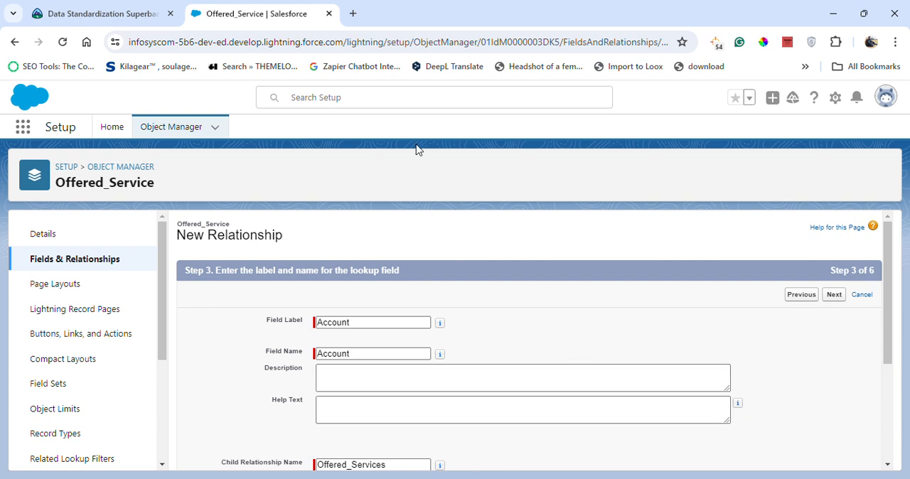
left_click(340, 384)
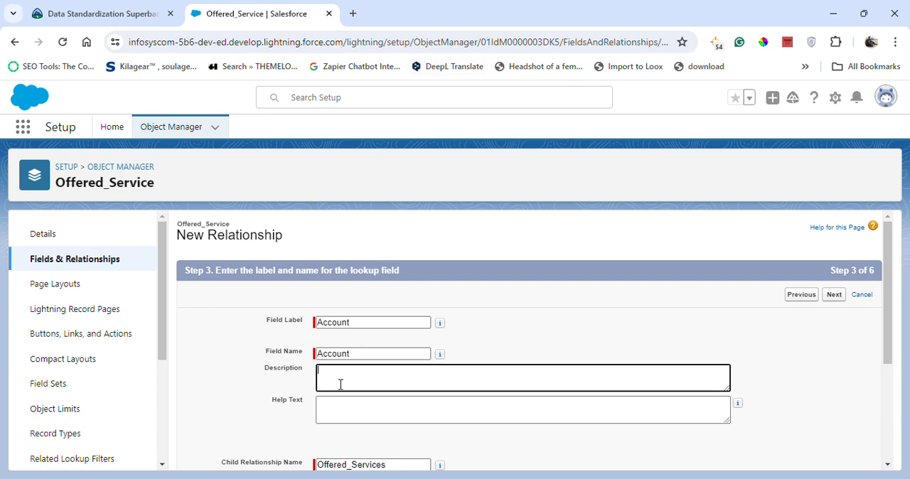
type("Thi")
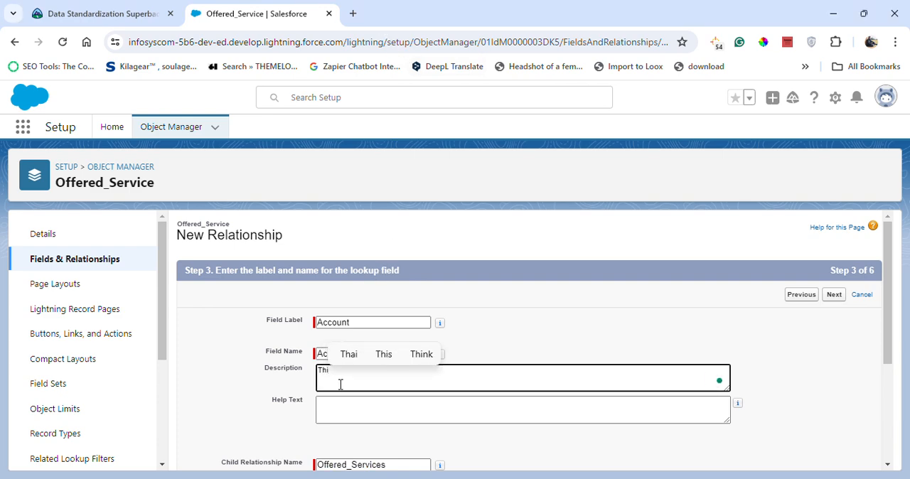
type("s ")
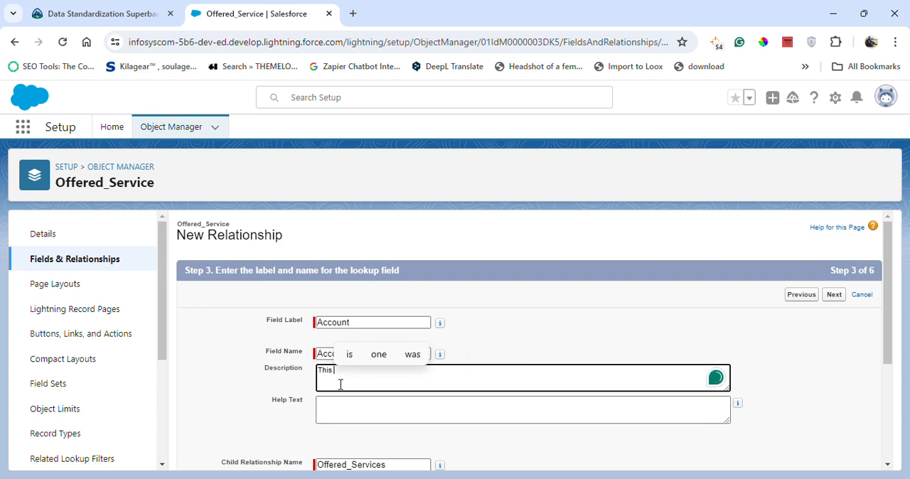
type("the ")
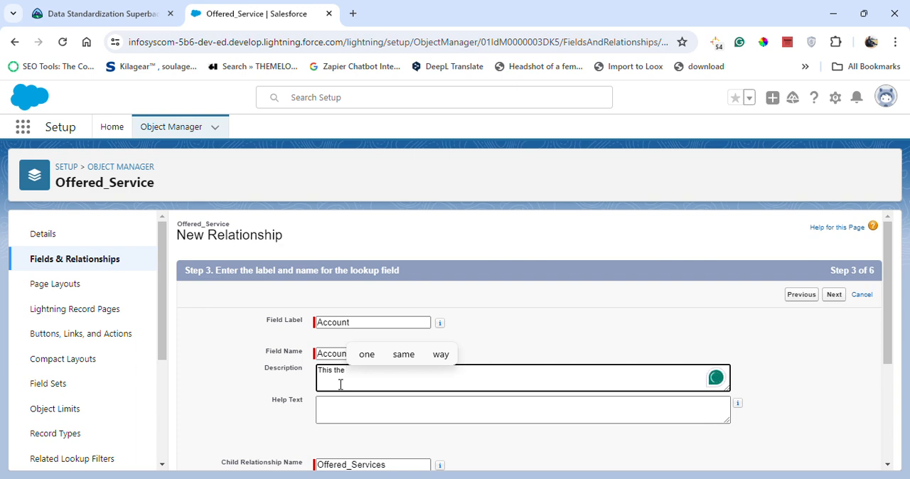
type("Loo")
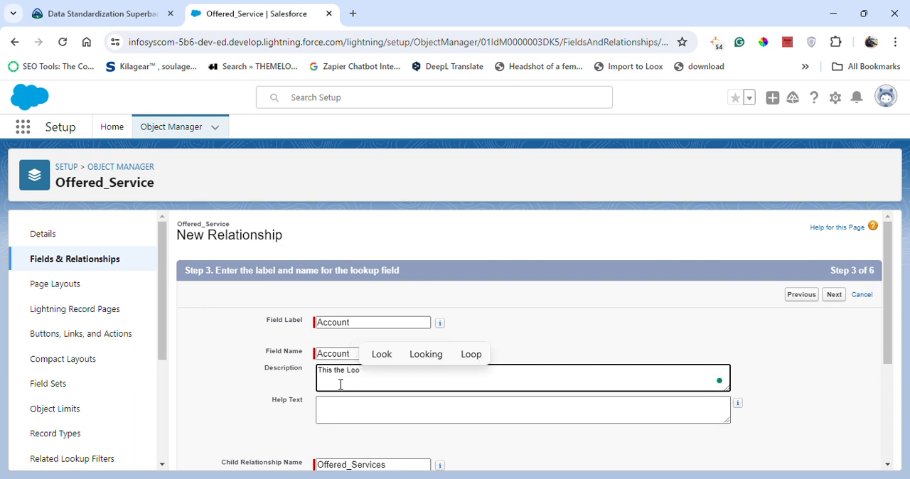
type("k")
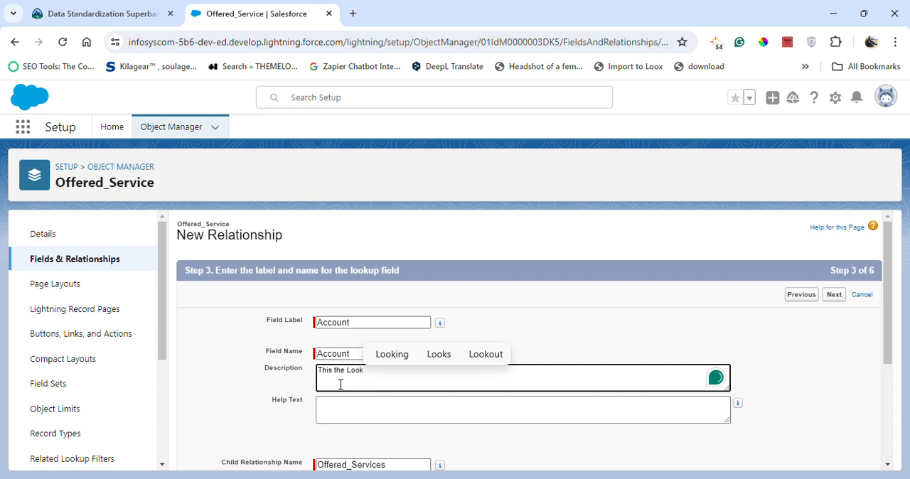
type("up")
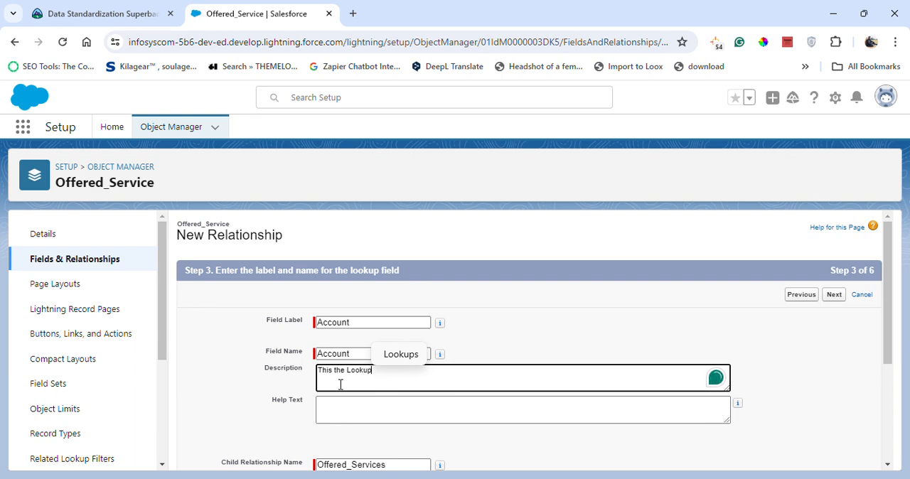
type(" re")
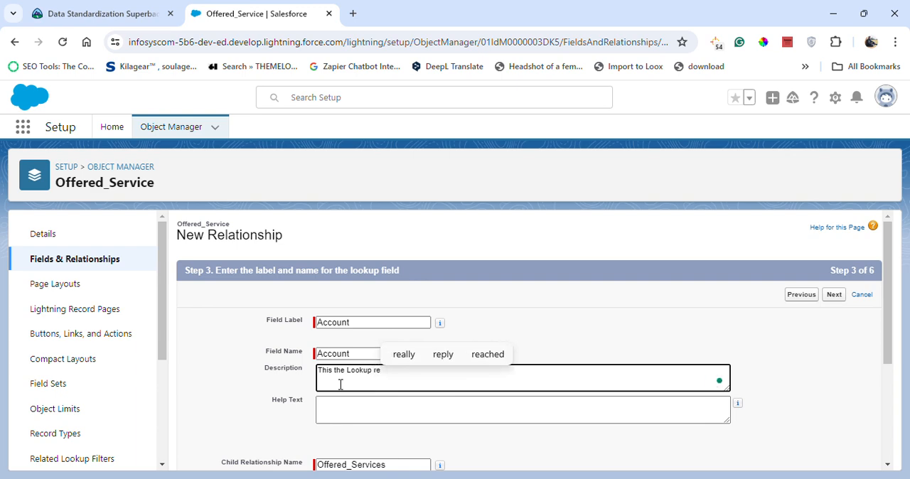
type("l")
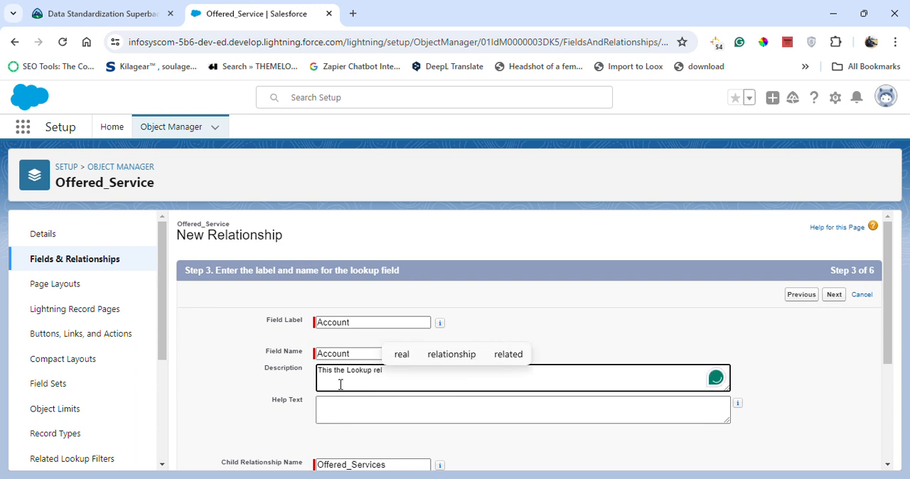
left_click(439, 355)
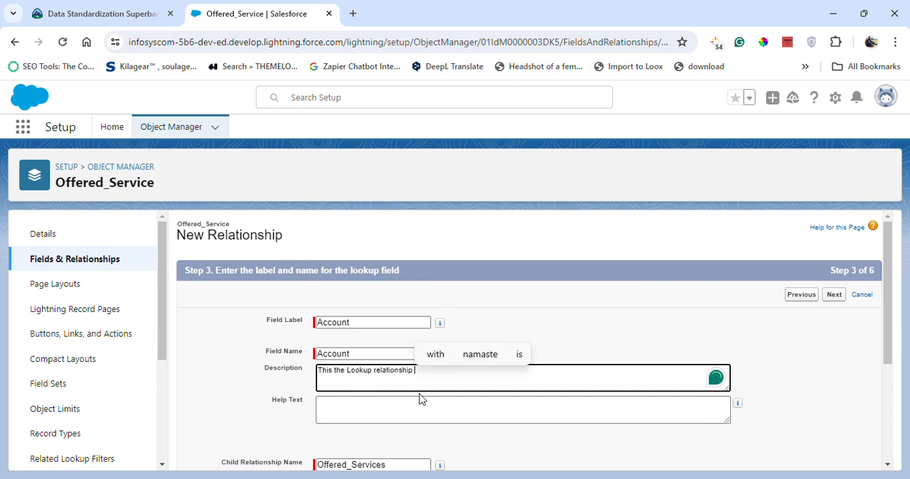
type("in b")
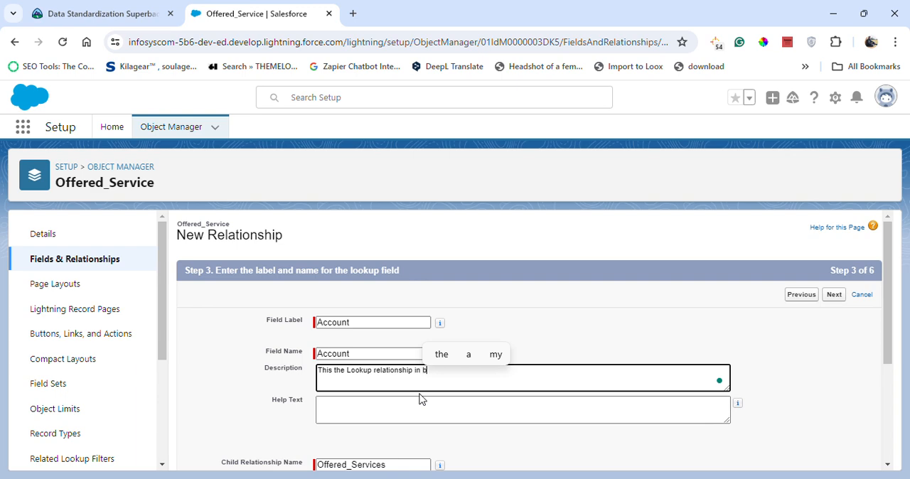
type("/w")
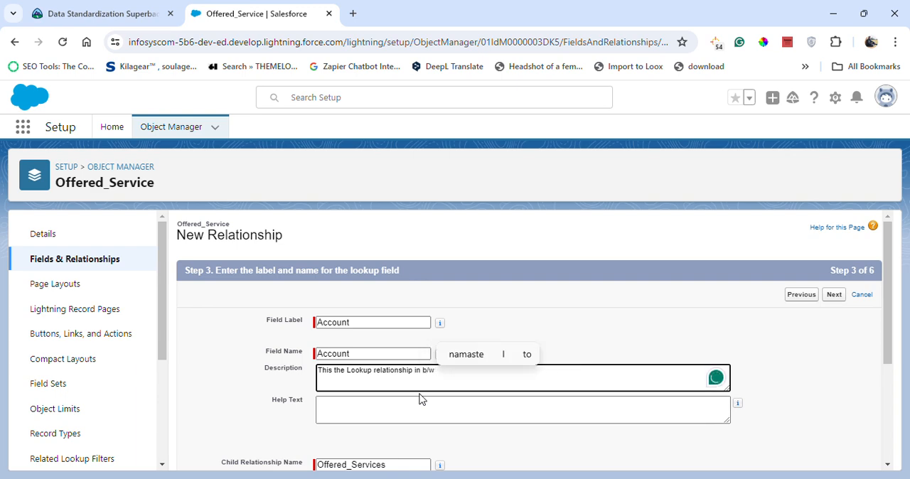
type(" O")
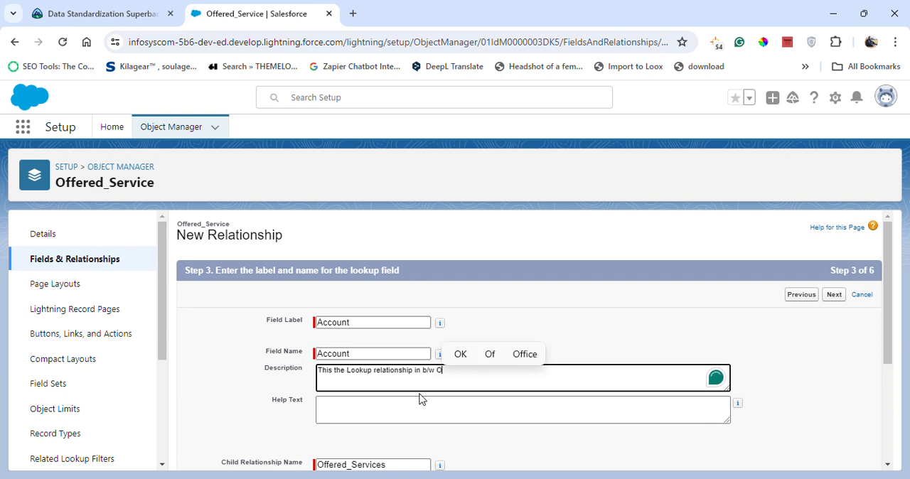
type("ff")
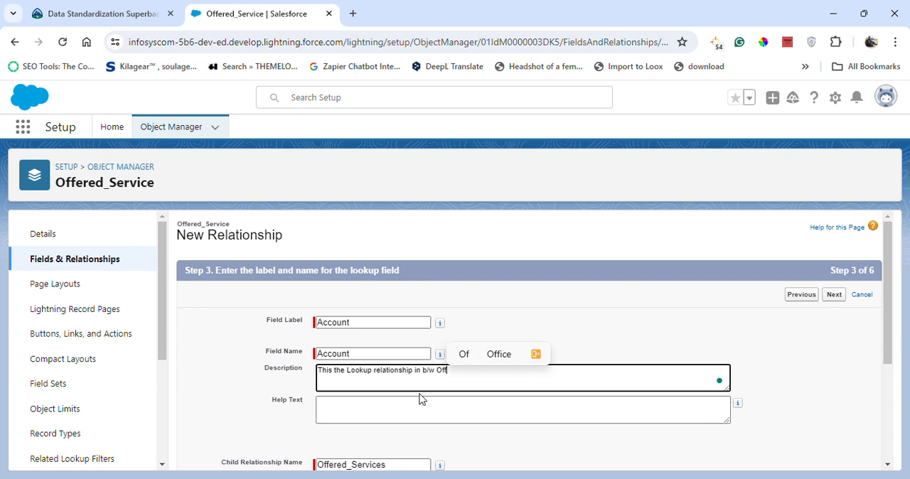
type("ered ")
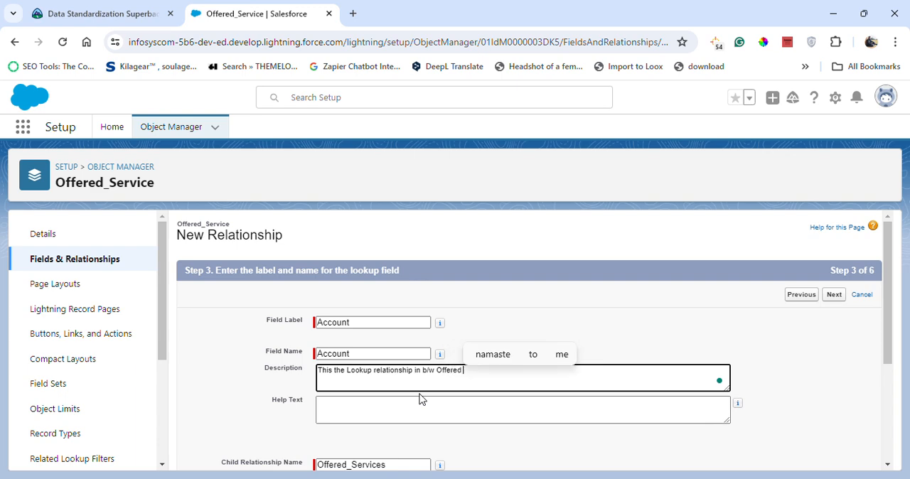
type("Servi")
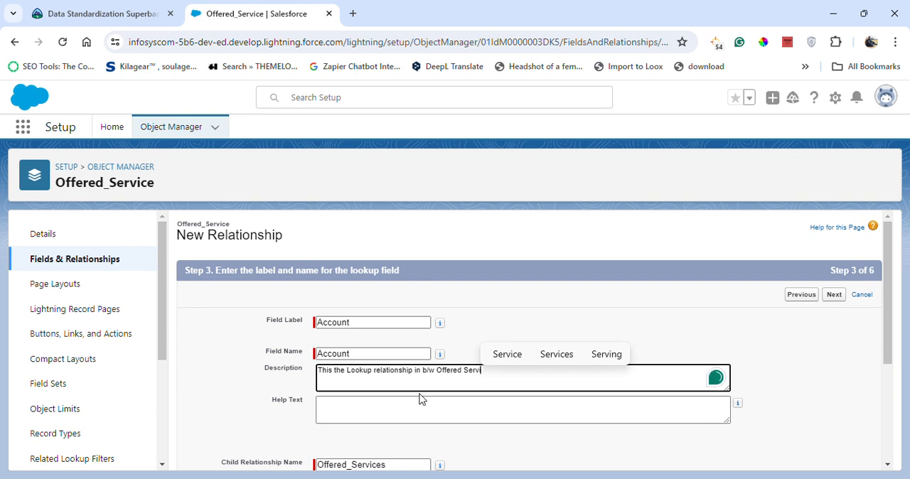
type("ce")
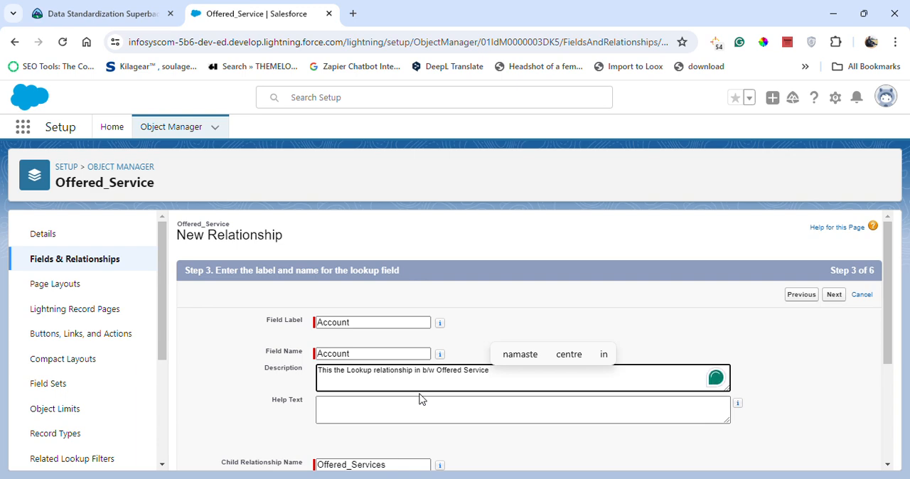
type(" &")
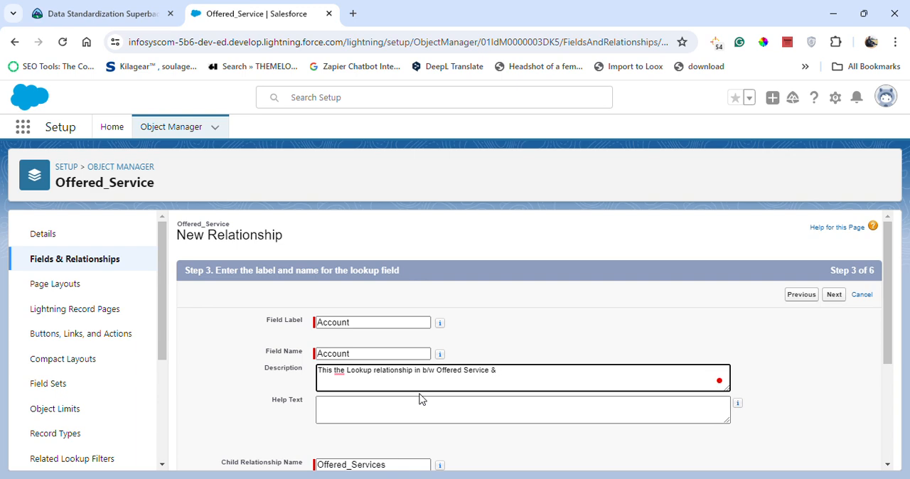
type(" acc")
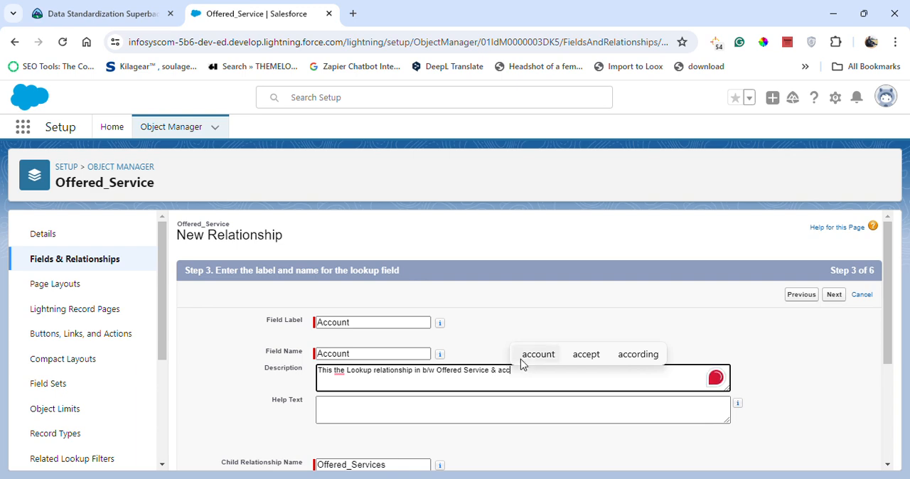
left_click(530, 355)
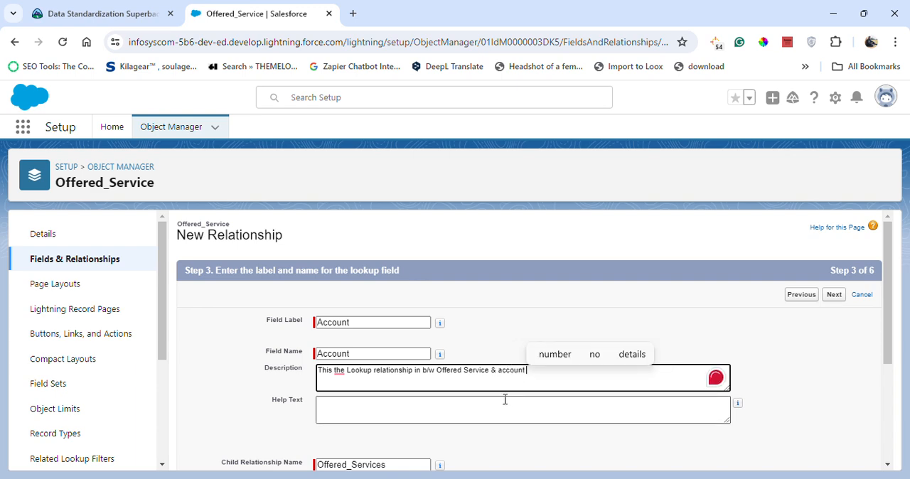
type("obje")
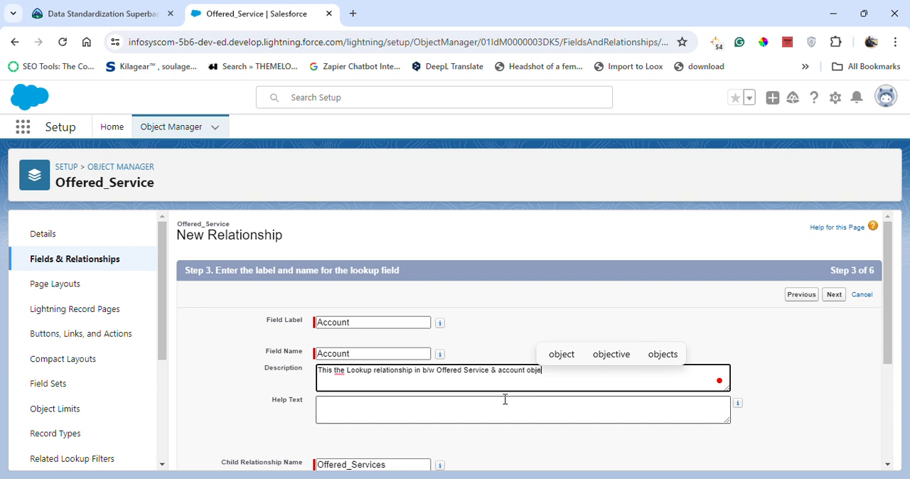
type("c")
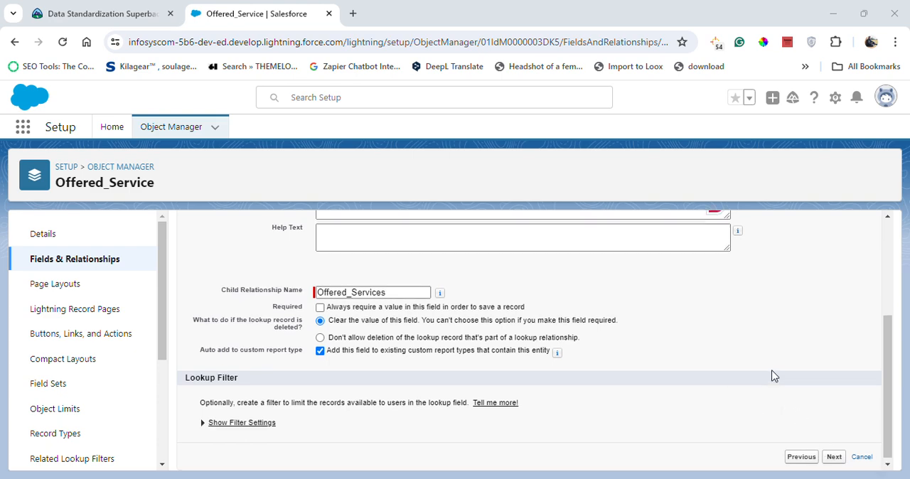
- Accept the remaining defaults for the Account lookup, keep it on the Offered_Service Layout, and save the field
scroll(775, 371, "up", 3)
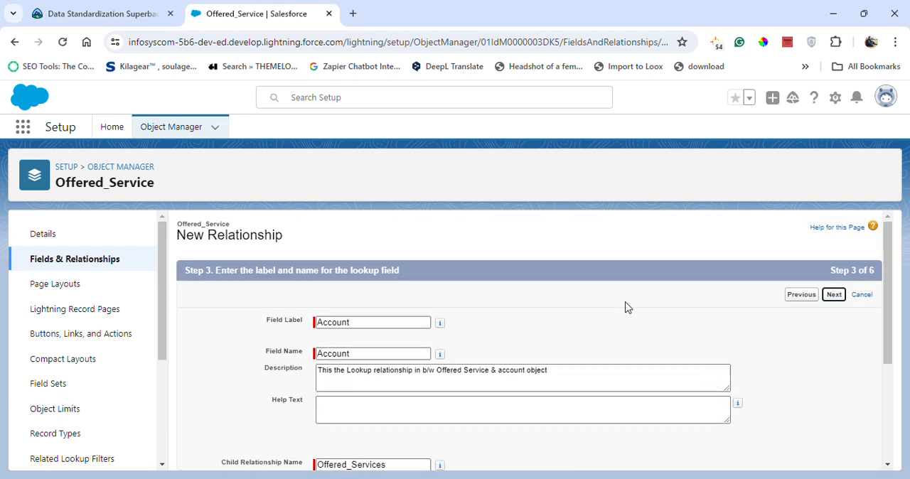
left_click(833, 294)
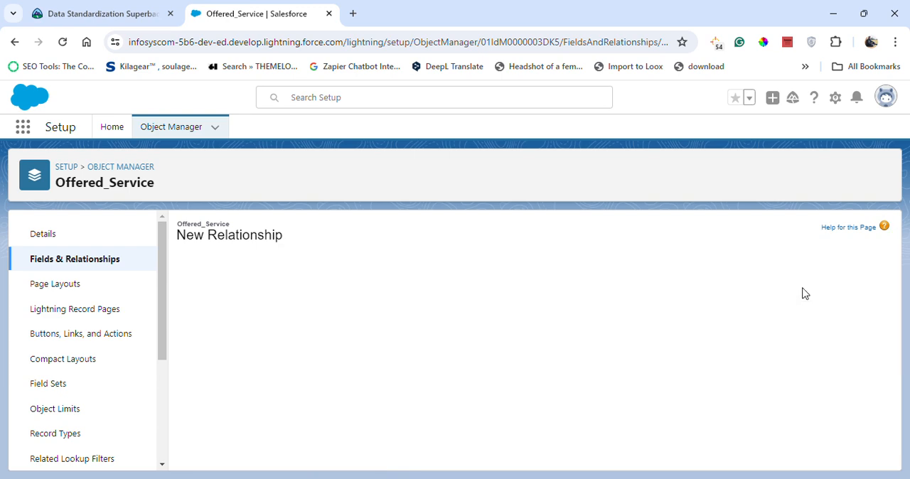
left_click(830, 298)
left_click(832, 296)
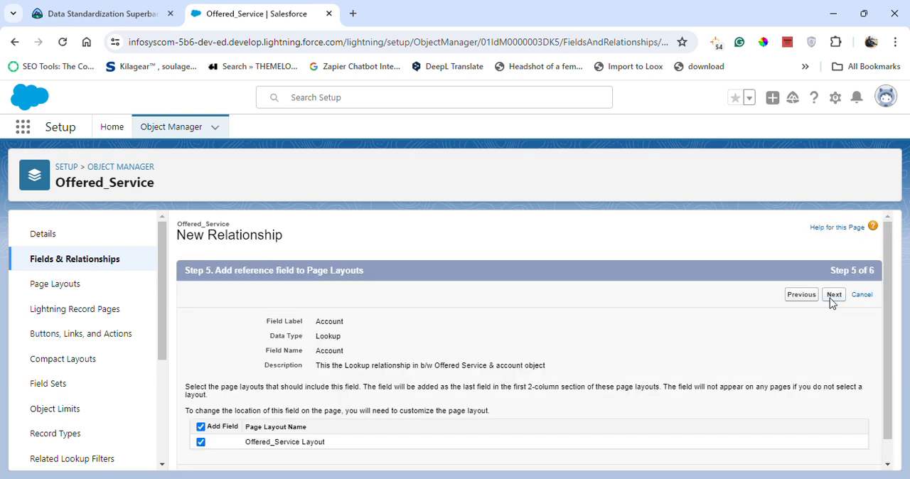
left_click(830, 298)
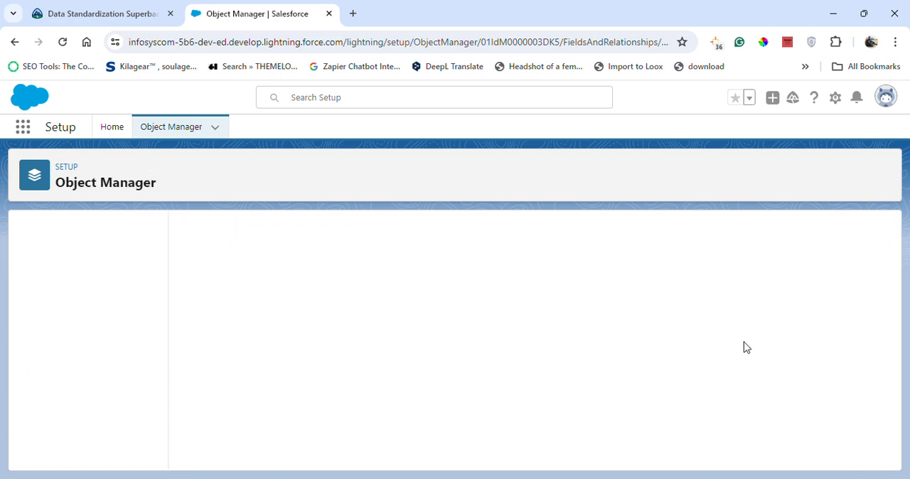
left_click(606, 233)
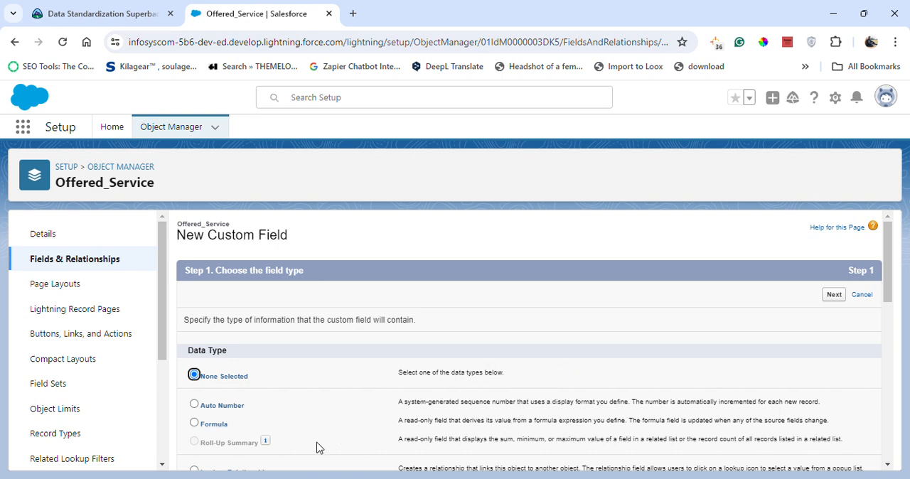
scroll(317, 448, "down", 1)
left_click(246, 407)
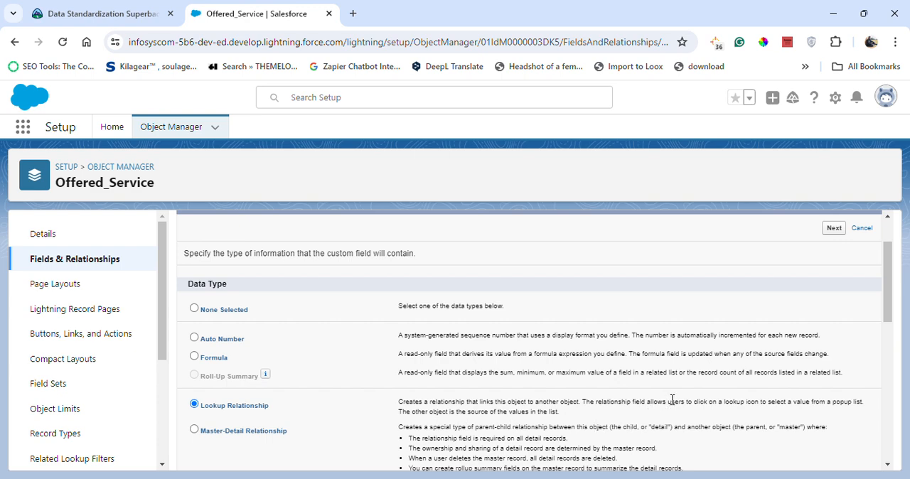
scroll(786, 357, "up", 1)
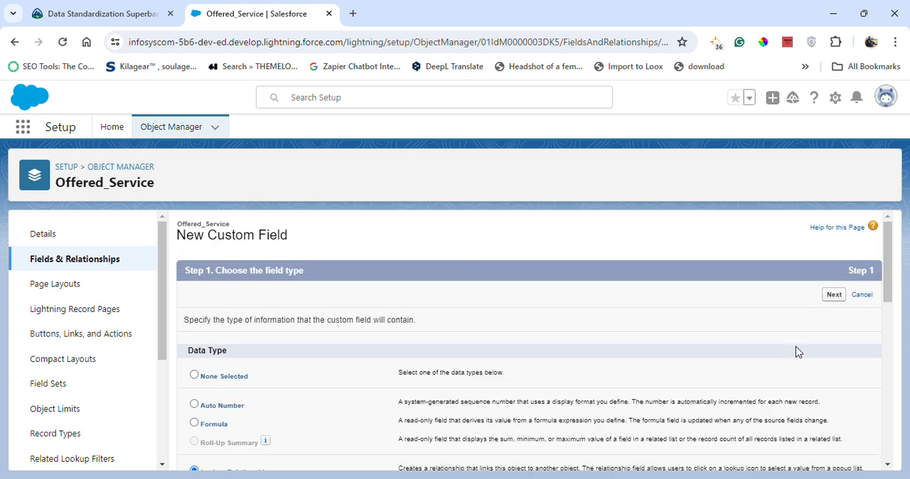
left_click(832, 295)
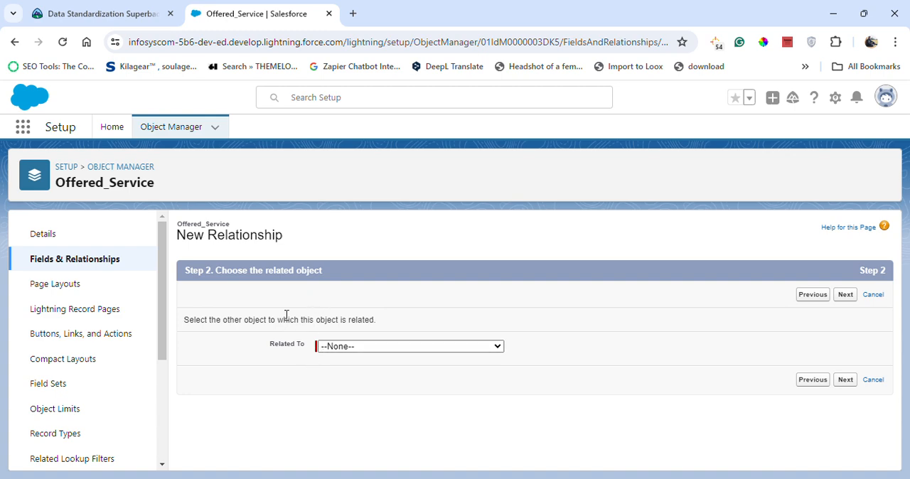
- Leave the new relationship wizard, find the Offered_Service object in Object Manager with "off", and open its Fields & Relationships
left_click(169, 129)
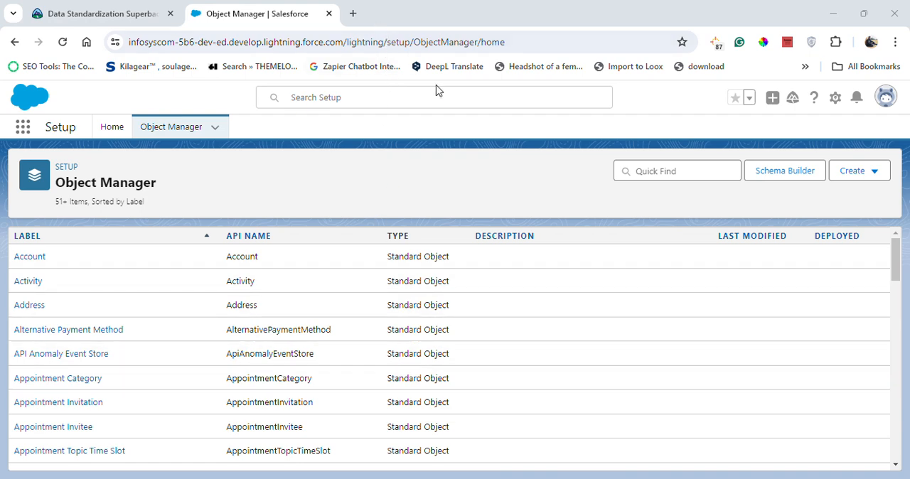
left_click(656, 176)
type("off")
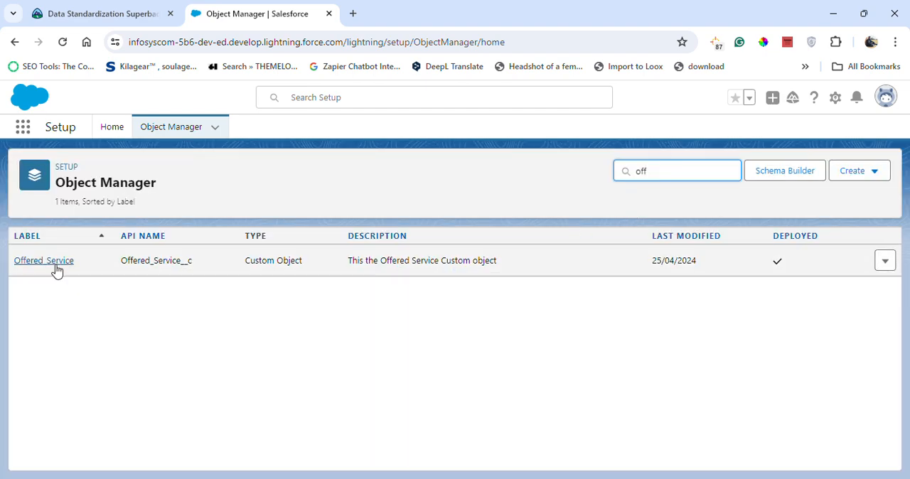
left_click(56, 266)
left_click(71, 266)
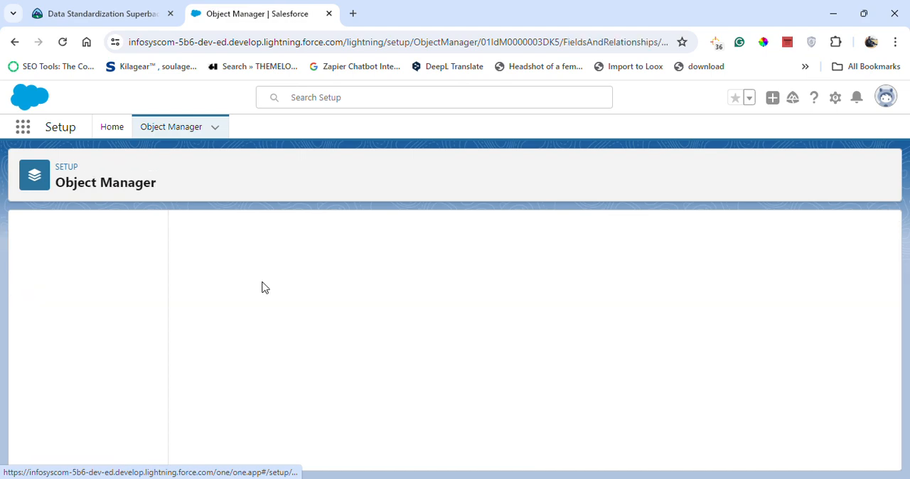
- Start a new Picklist (Multi-Select) field on Offered_Service, acknowledge the multi-select picklist limitations, and proceed to the field details
left_click(605, 230)
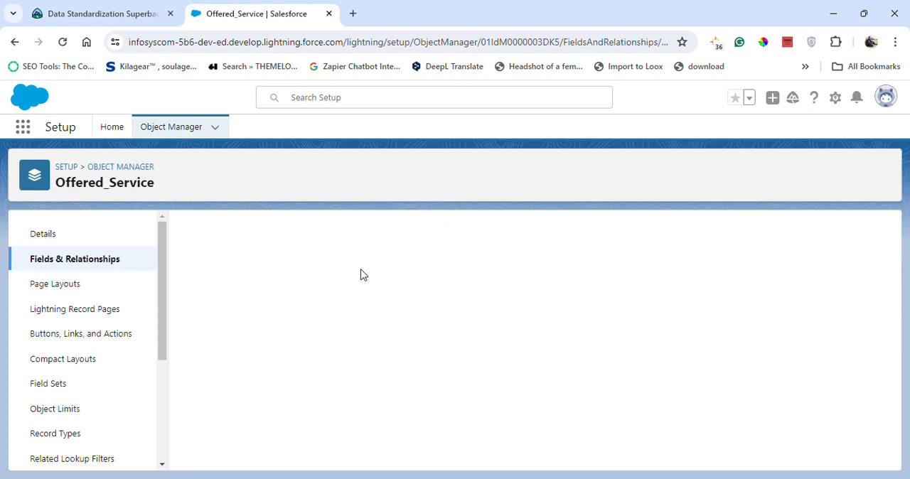
scroll(316, 417, "down", 2)
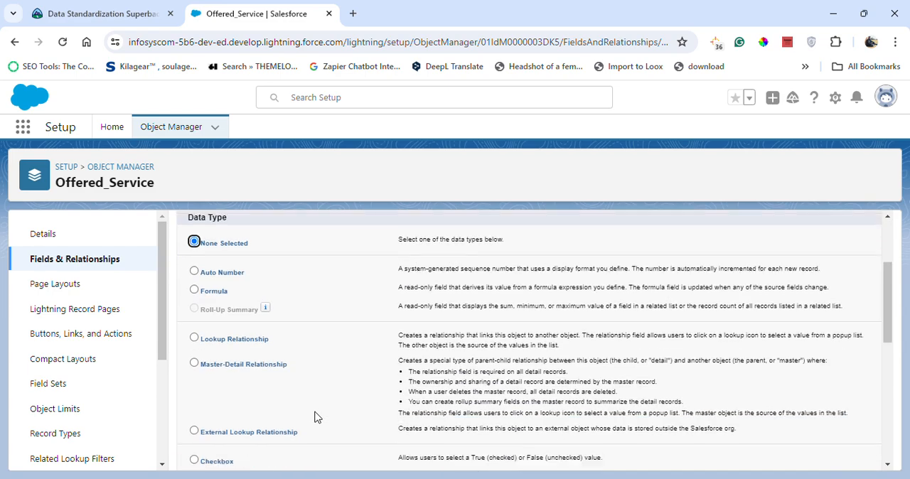
scroll(284, 416, "down", 5)
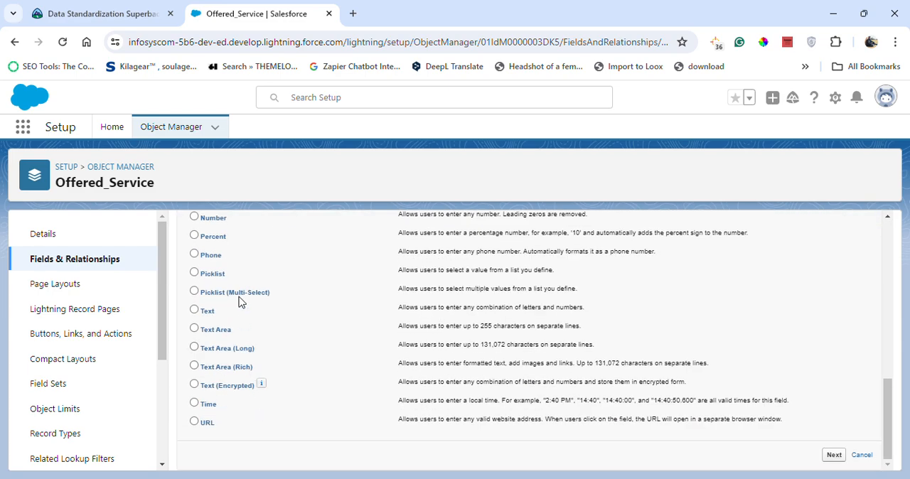
left_click(239, 294)
left_click(834, 455)
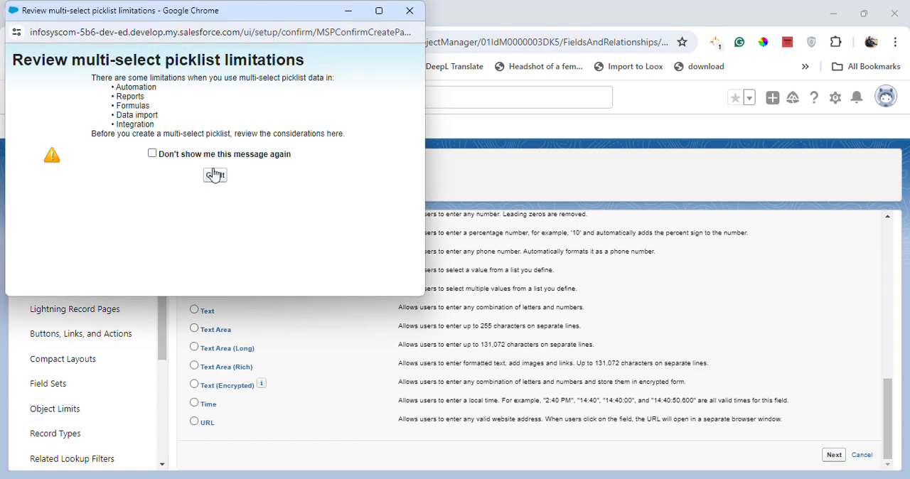
left_click(215, 175)
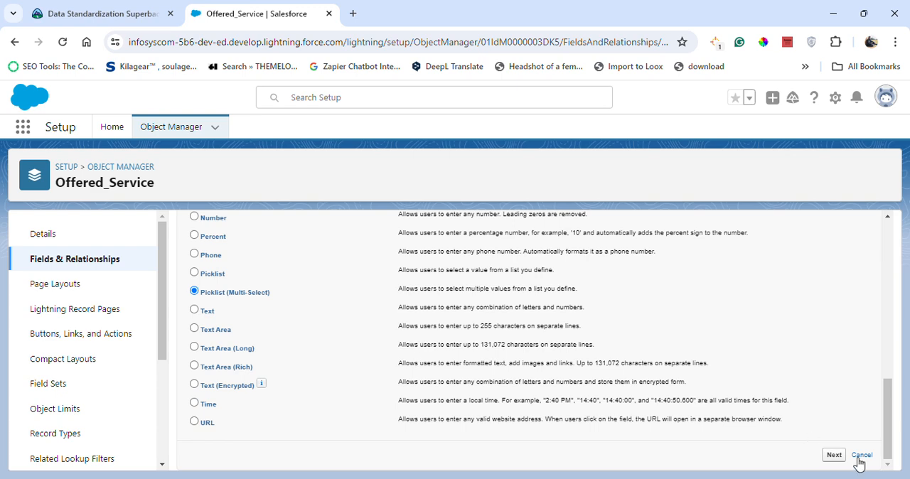
left_click(834, 455)
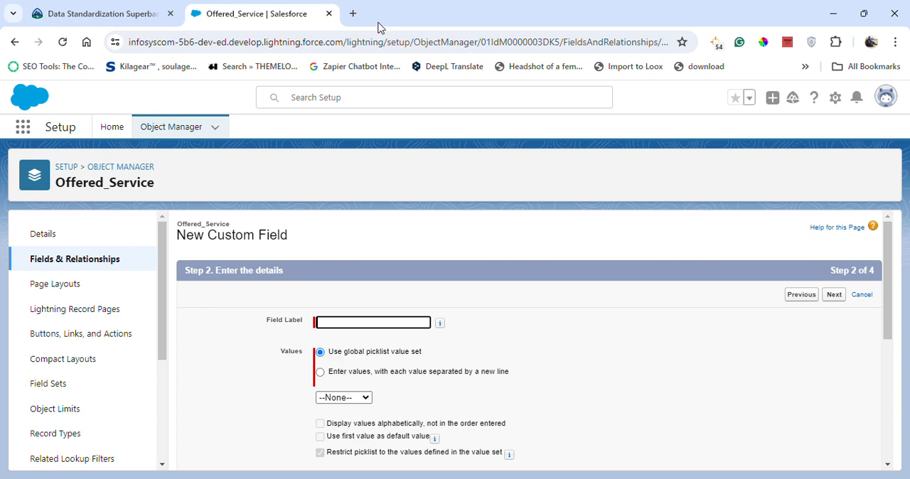
- Copy the list name Service_Type from the Trailhead challenge text and use it as the new field's label
left_click(107, 13)
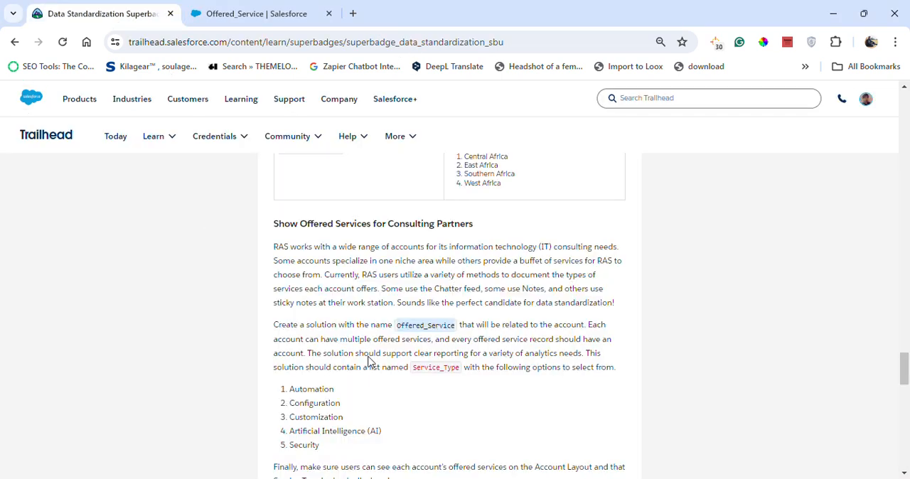
double_click(417, 367)
key("ctrl+c")
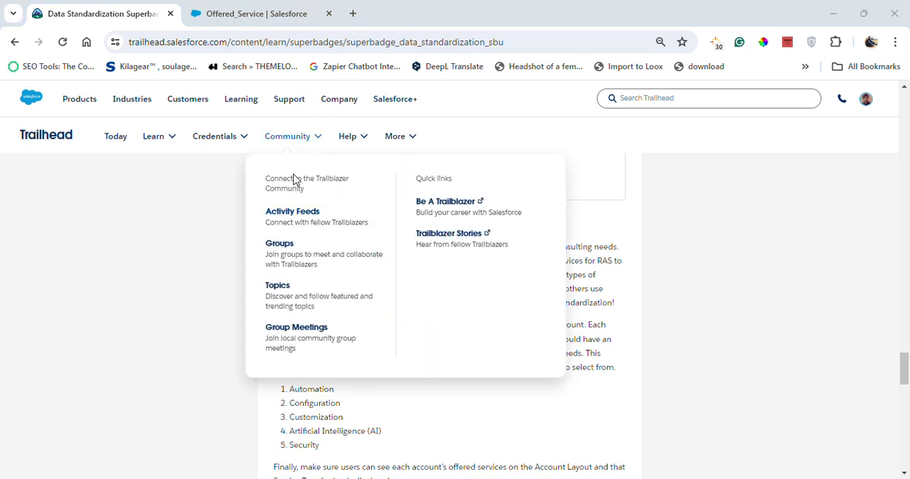
left_click(244, 10)
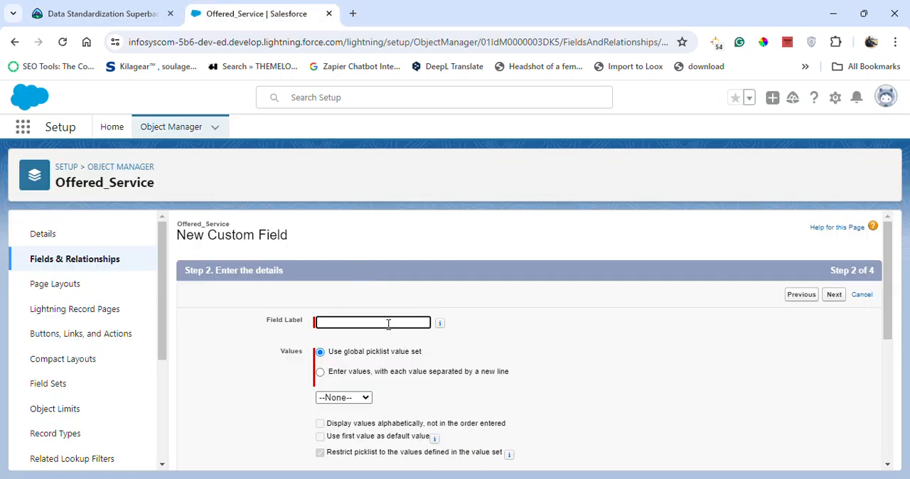
key("ctrl+v")
left_click(510, 349)
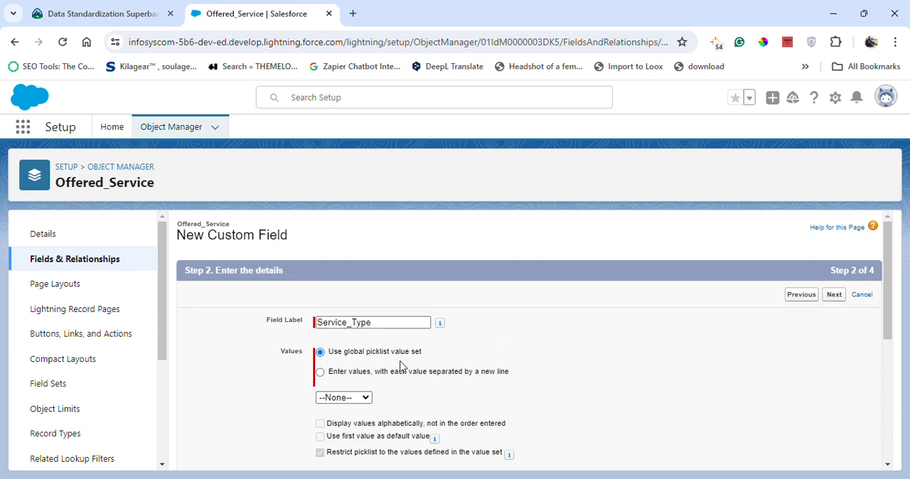
- Set the number of visible lines of the Service_Type picklist to 3
scroll(348, 411, "down", 1)
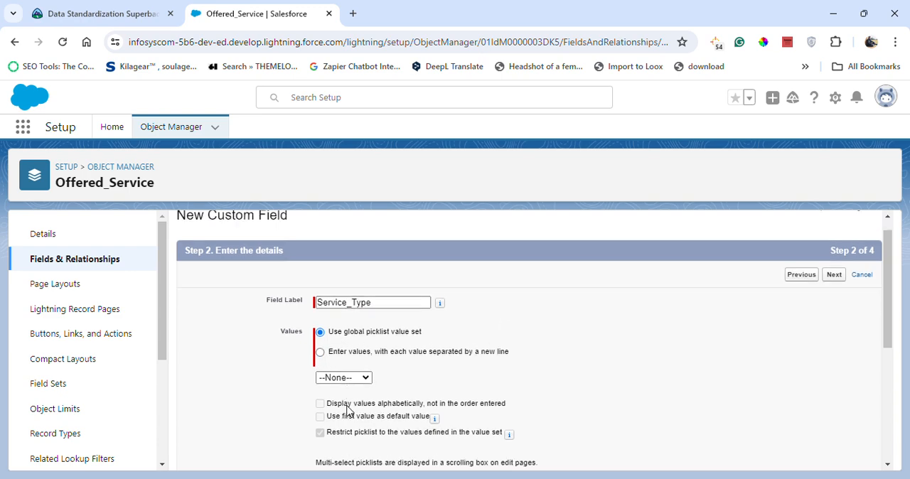
scroll(348, 411, "down", 2)
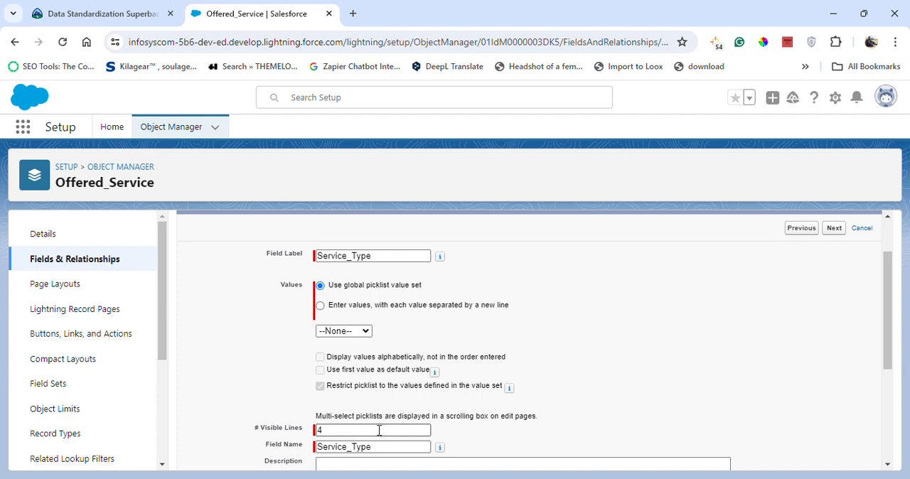
left_click_drag(356, 431, 311, 423)
type("3")
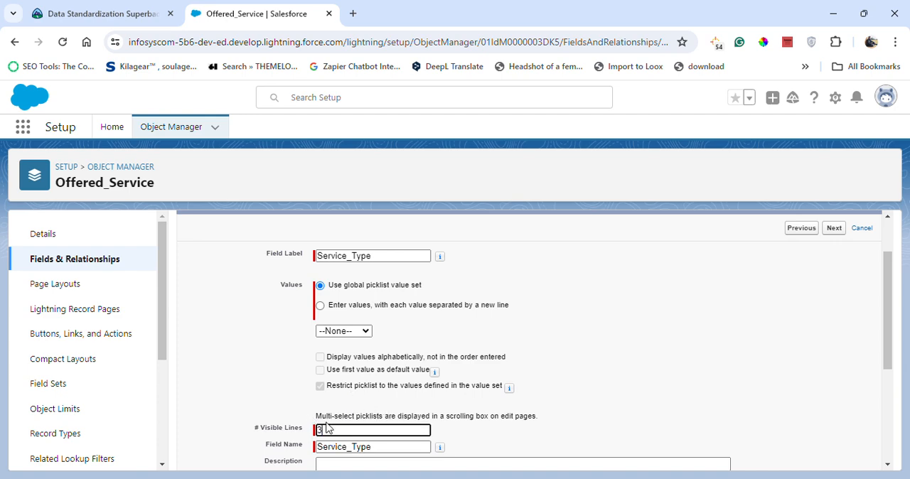
left_click(544, 392)
- Enter "This is the Service Type Picklist Field" as the description and copy the same text into the help text
scroll(506, 436, "down", 3)
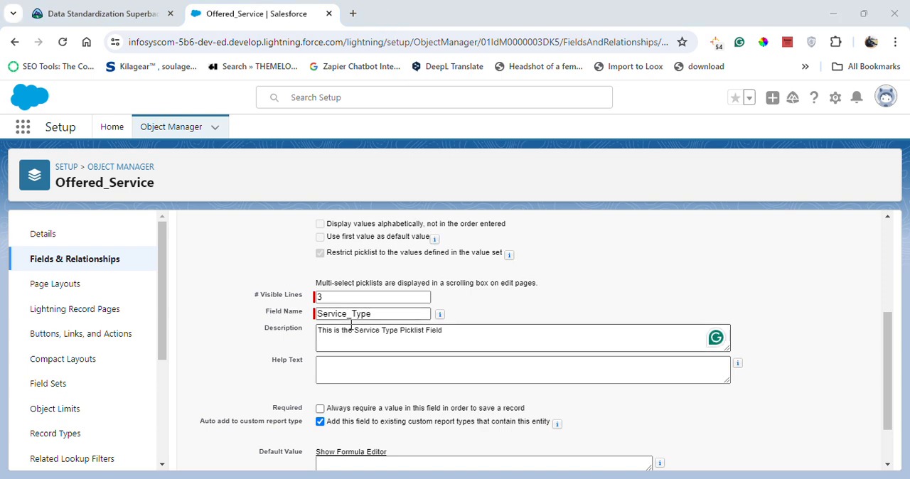
left_click_drag(455, 332, 315, 334)
key("ctrl+c")
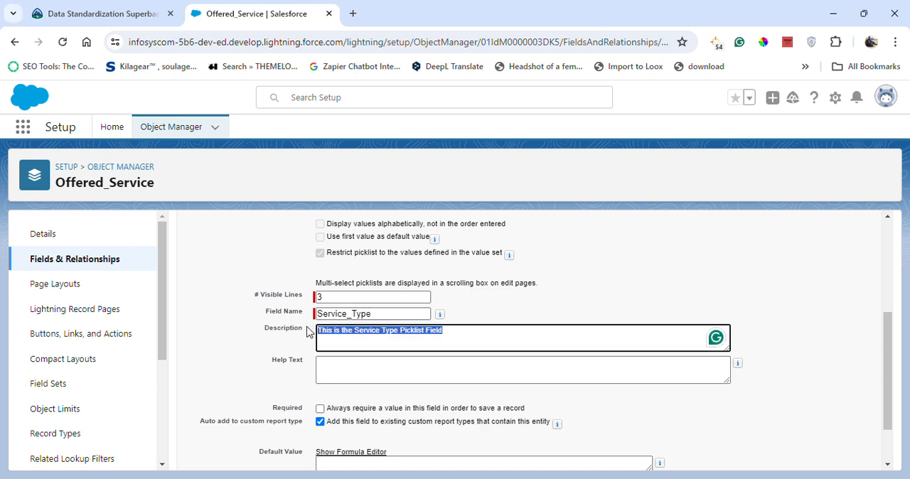
left_click(384, 366)
key("ctrl+v")
- Define the picklist's own values from the Trailhead list: Automation, Configuration, Customization, Artificial Intelligence (AI) and Security
scroll(416, 351, "up", 3)
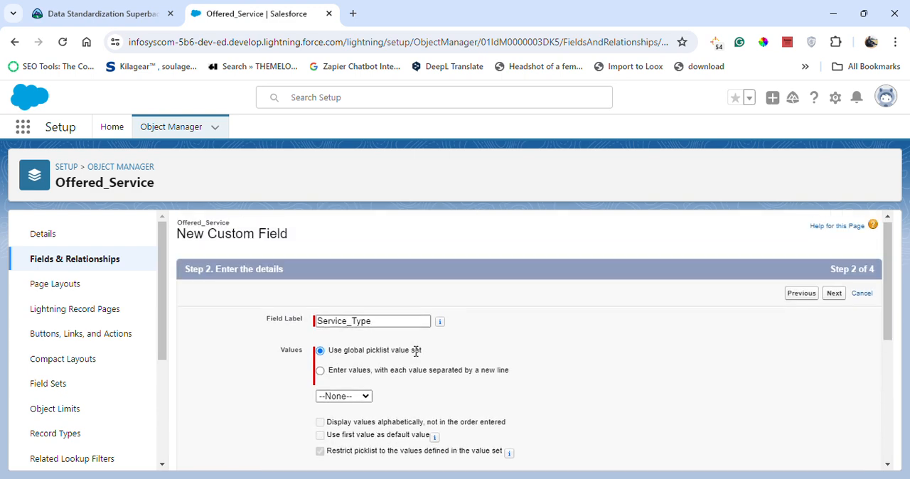
left_click(341, 375)
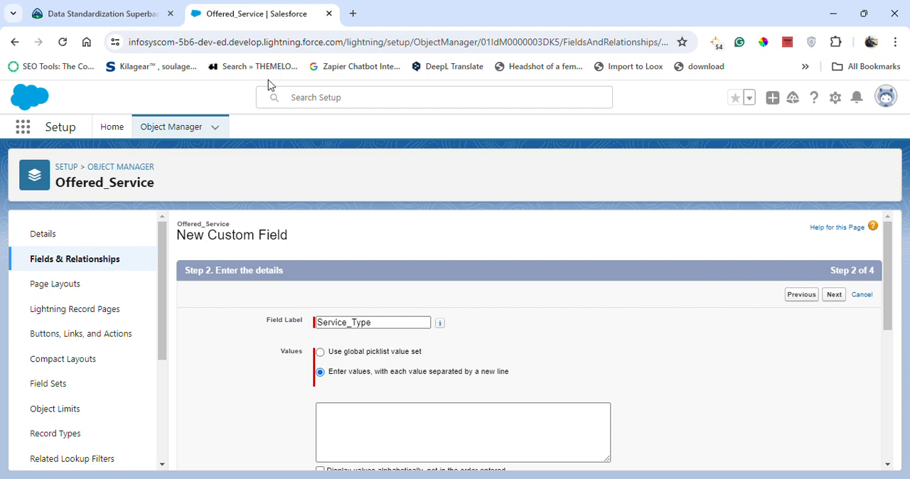
left_click(124, 12)
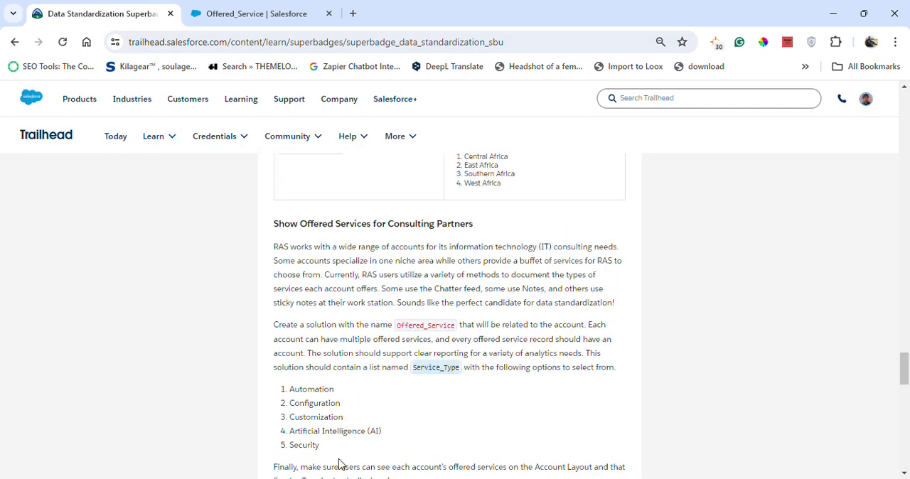
left_click_drag(339, 464, 289, 400)
key("ctrl+c")
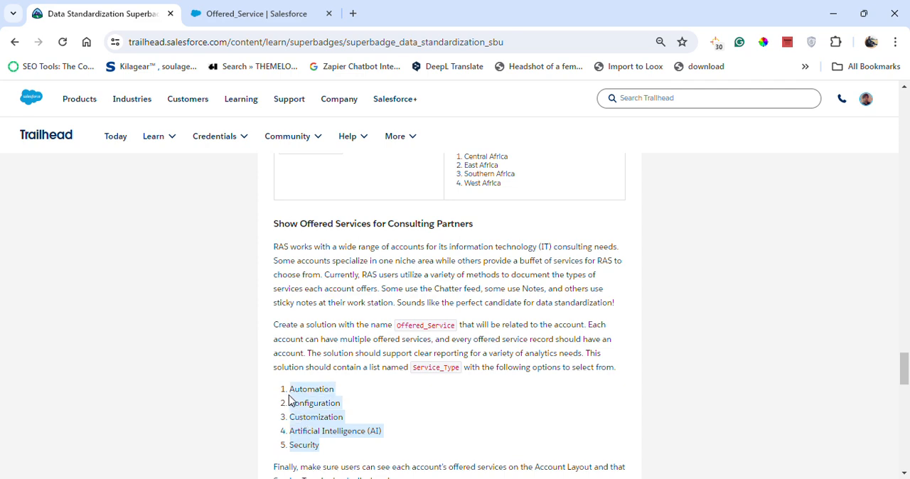
left_click(255, 13)
left_click(351, 427)
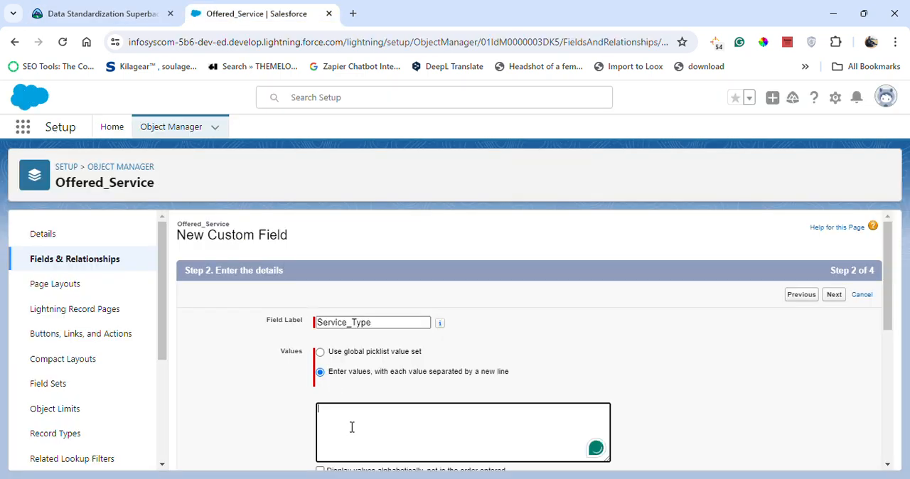
key("ctrl+v")
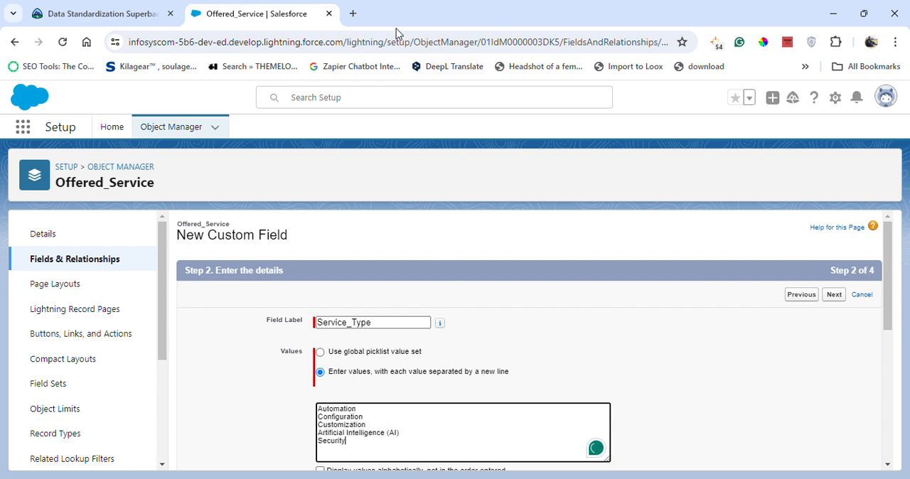
- Review the Service_Type details, accept the default field-level security and page layout settings, and save the field
scroll(405, 384, "down", 5)
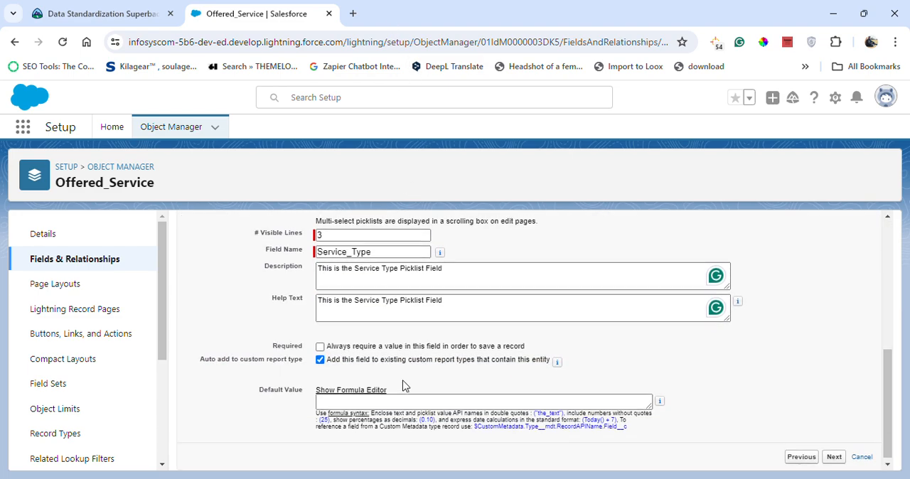
scroll(405, 386, "up", 5)
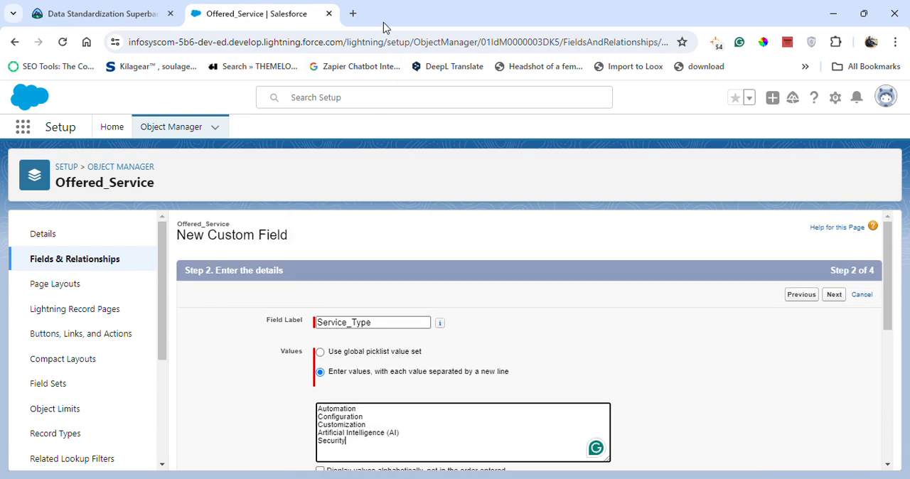
left_click(836, 297)
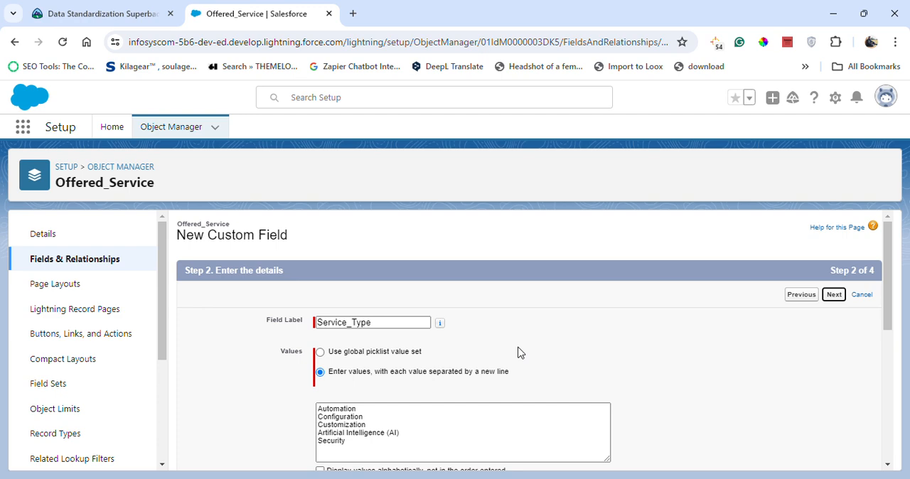
left_click(835, 296)
left_click(833, 296)
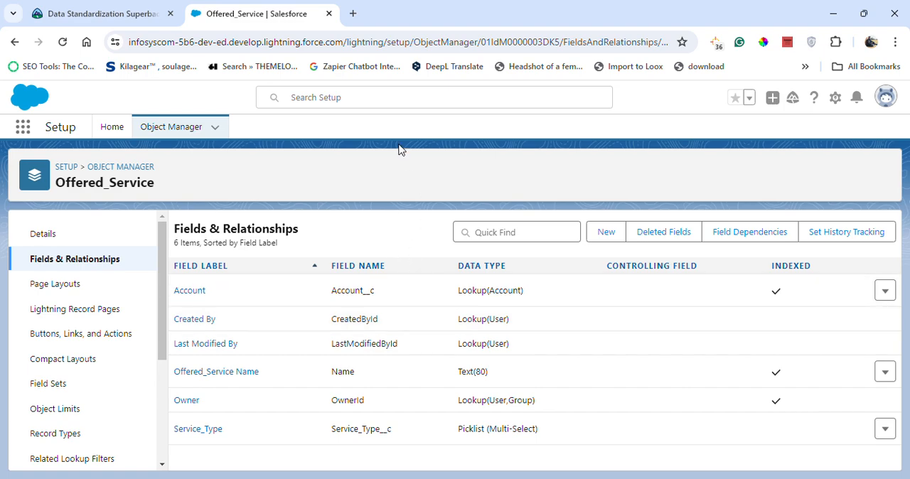
- Open the Account Layout page layout of the Account object for editing and show its available related lists
left_click(184, 126)
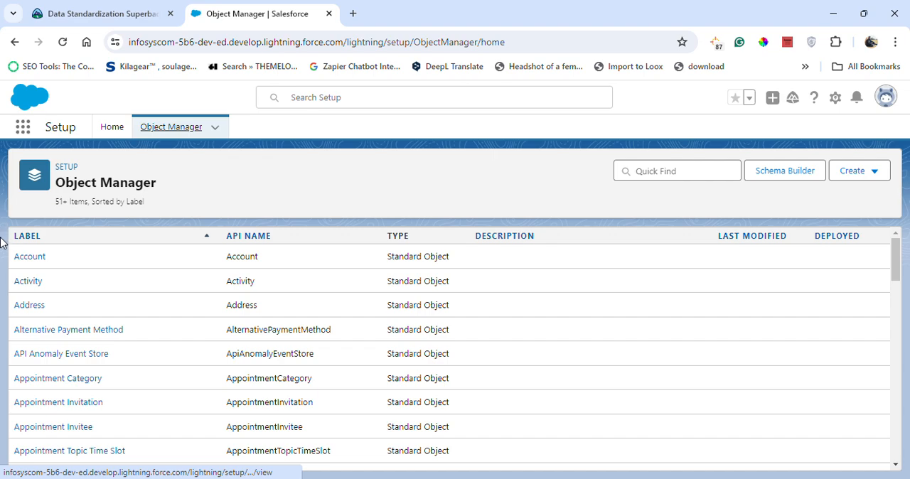
left_click(31, 258)
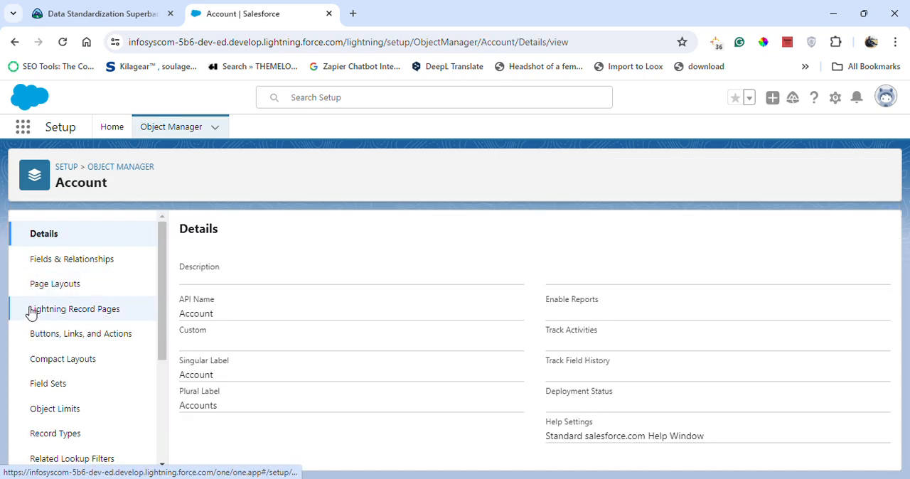
left_click(41, 284)
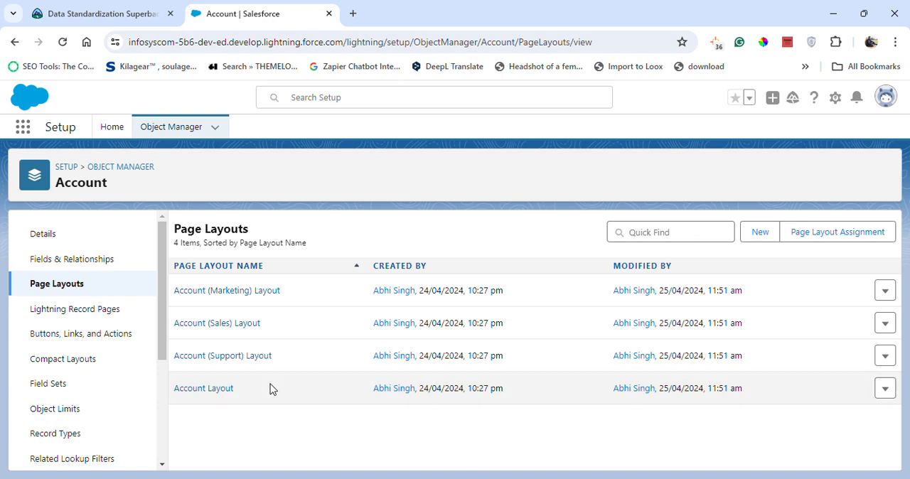
left_click(223, 390)
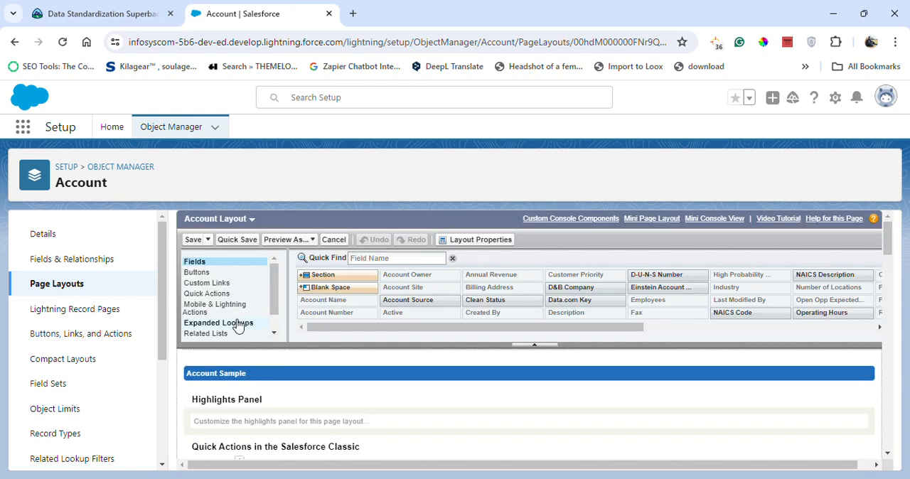
scroll(235, 326, "down", 2)
left_click(218, 313)
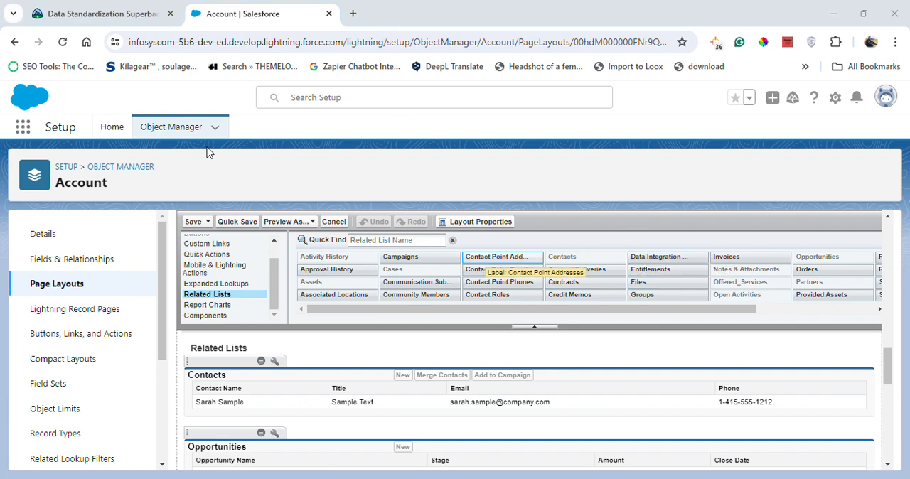
- Open Object Manager in a new browser tab and close the original Account layout tab
right_click(198, 128)
left_click(230, 138)
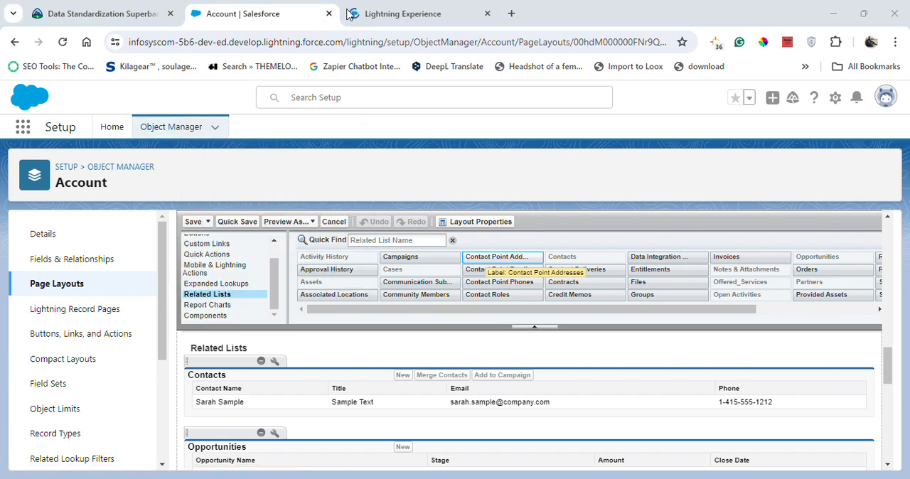
right_click(300, 19)
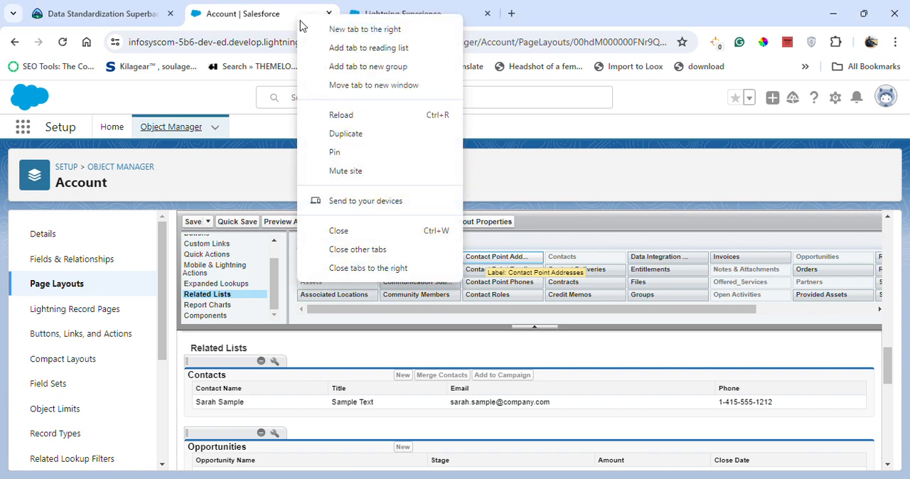
left_click(332, 228)
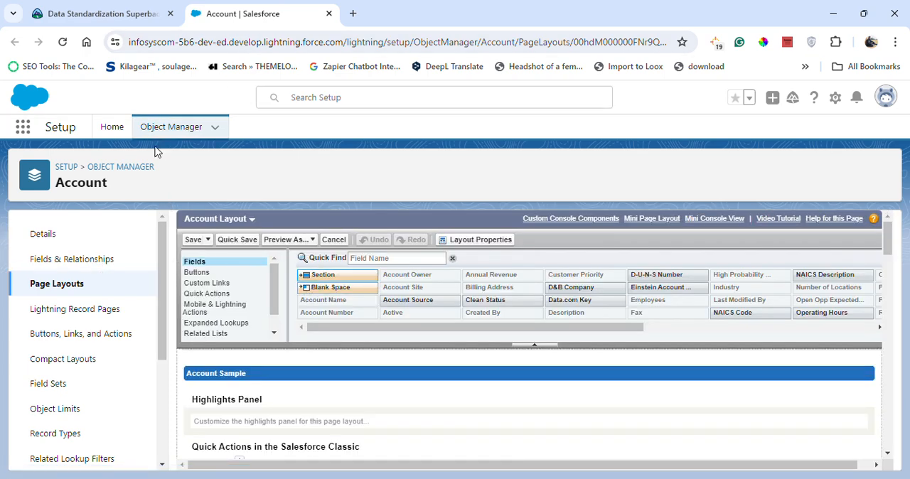
- Find the Offered_Service object in Object Manager with the search "off" and open the details of its Account lookup field
left_click(169, 125)
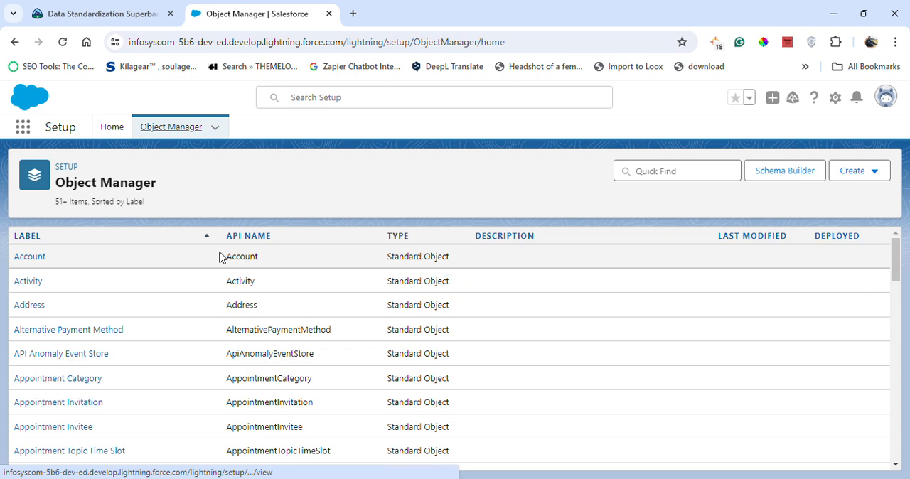
left_click(650, 177)
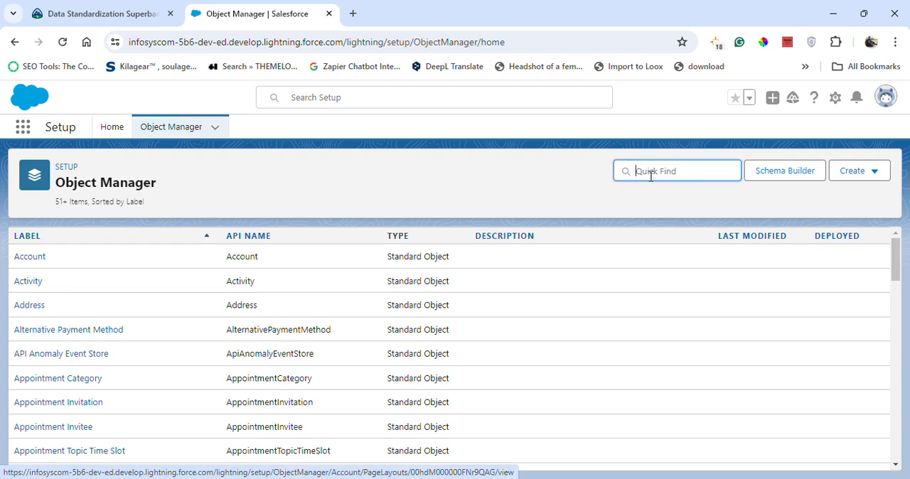
type("df")
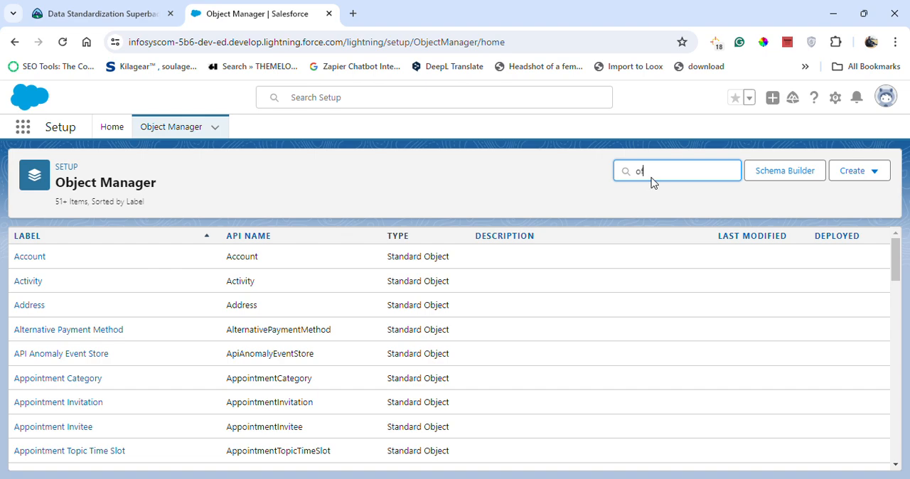
type("f")
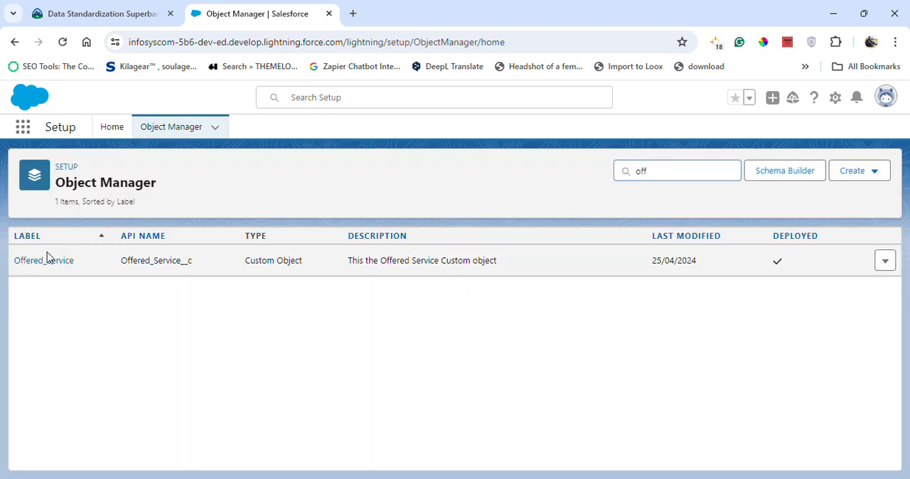
left_click(48, 260)
left_click(75, 263)
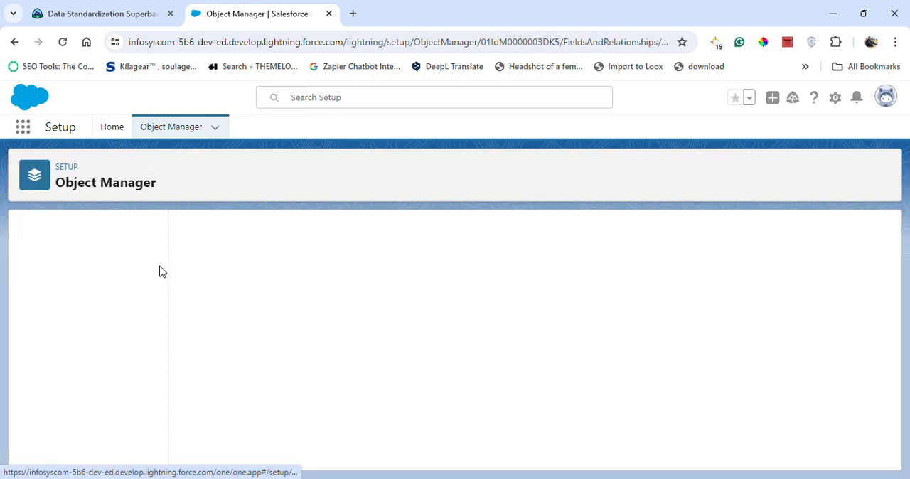
left_click(197, 293)
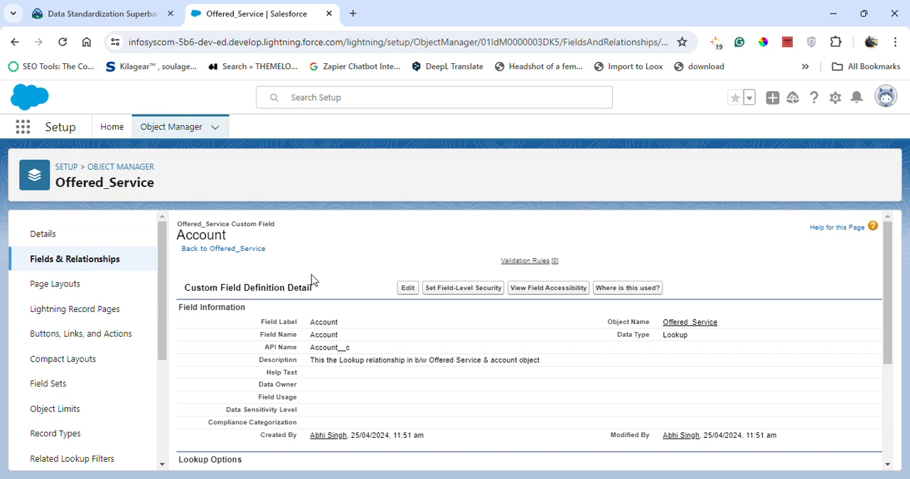
- Copy the Account field's description into its help text and save the field
left_click(401, 288)
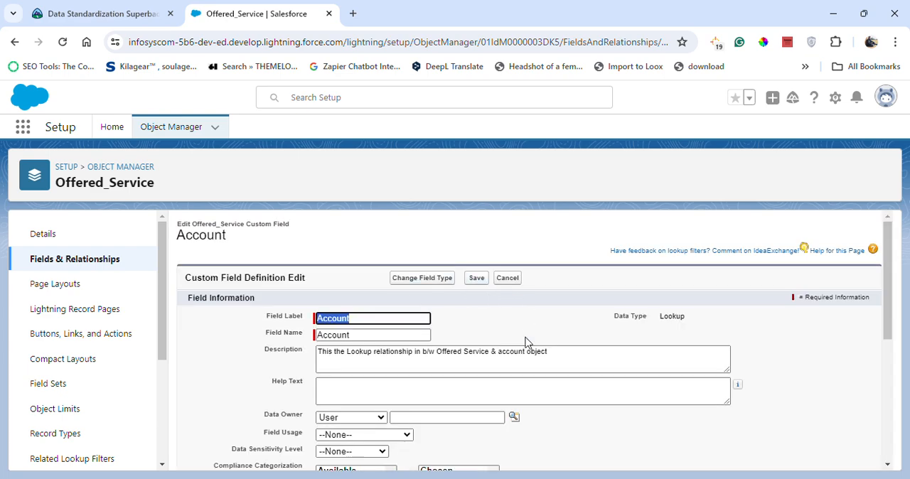
left_click(495, 354)
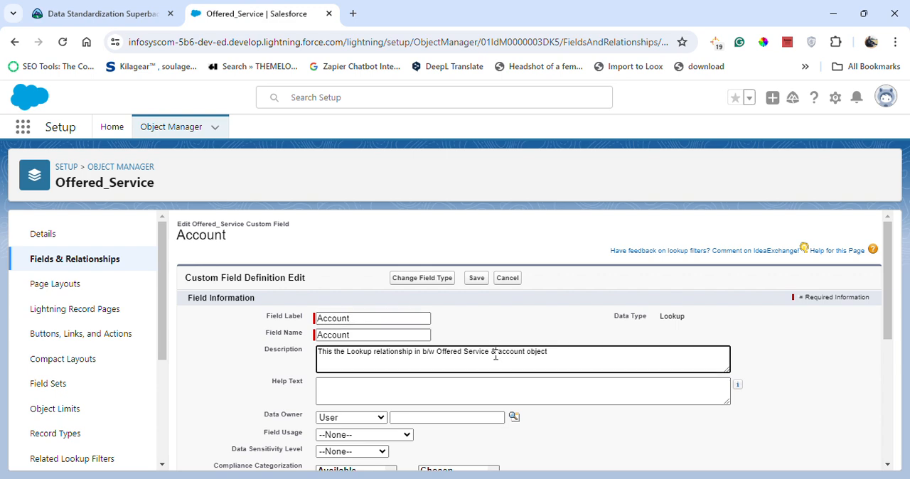
key("ctrl+a")
key("ctrl+c")
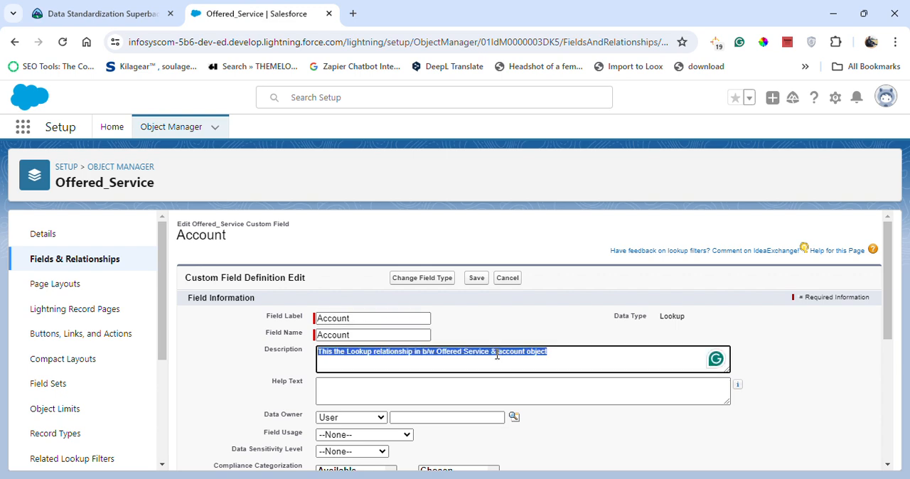
left_click(443, 393)
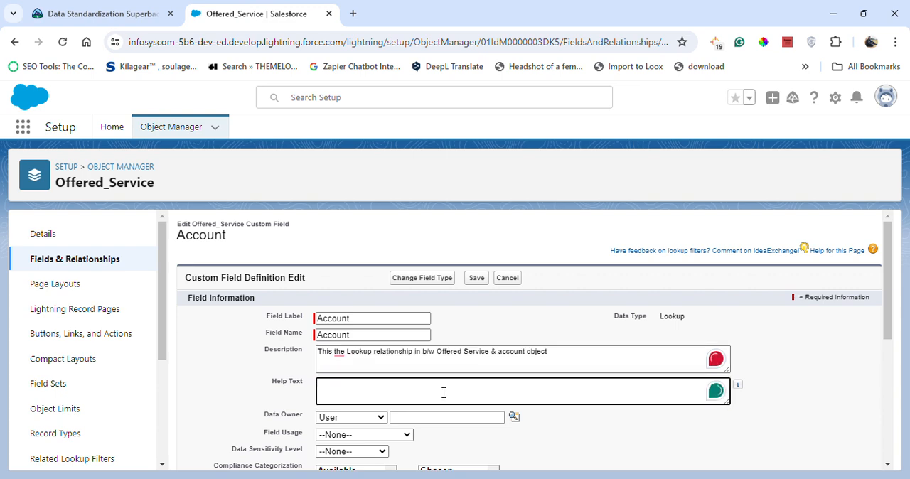
key("ctrl+v")
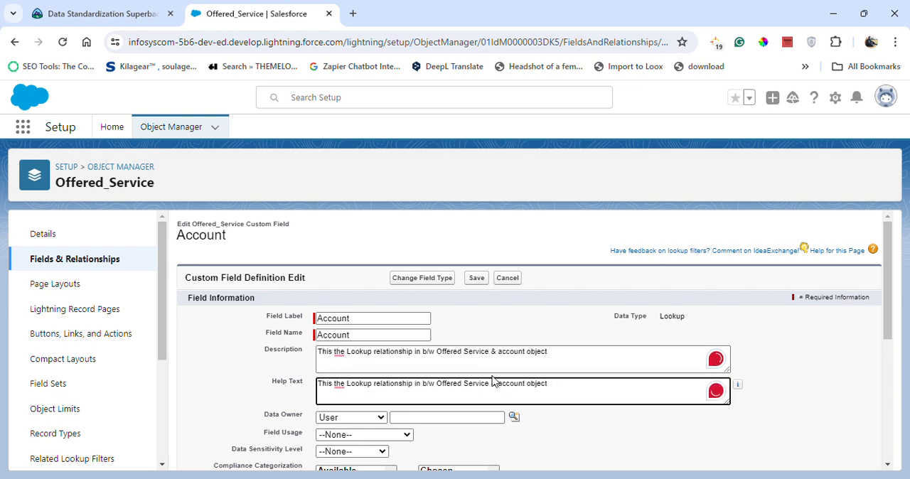
left_click(478, 278)
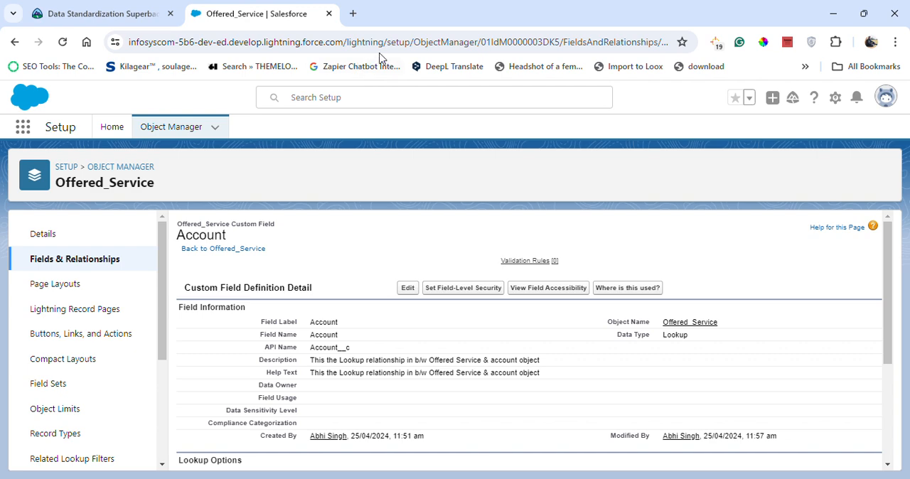
- Open the Service_Type field of Offered_Service and review its definition and picklist values
left_click(71, 259)
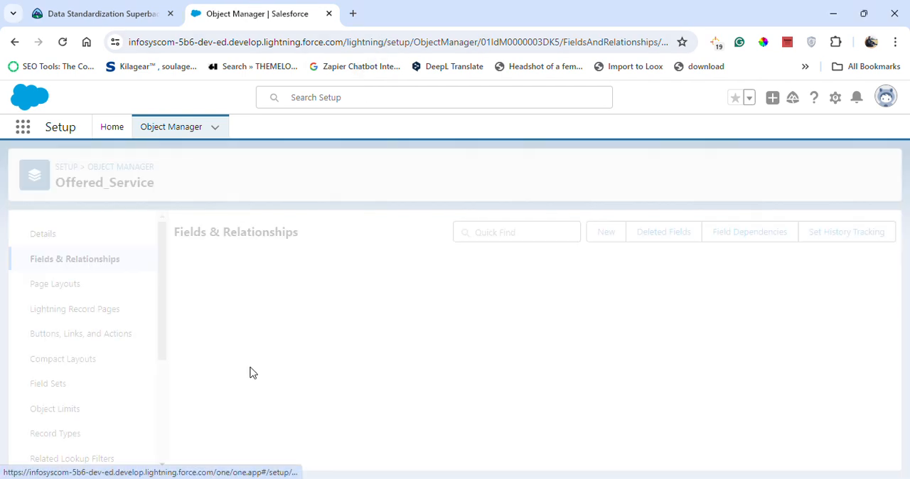
left_click(182, 429)
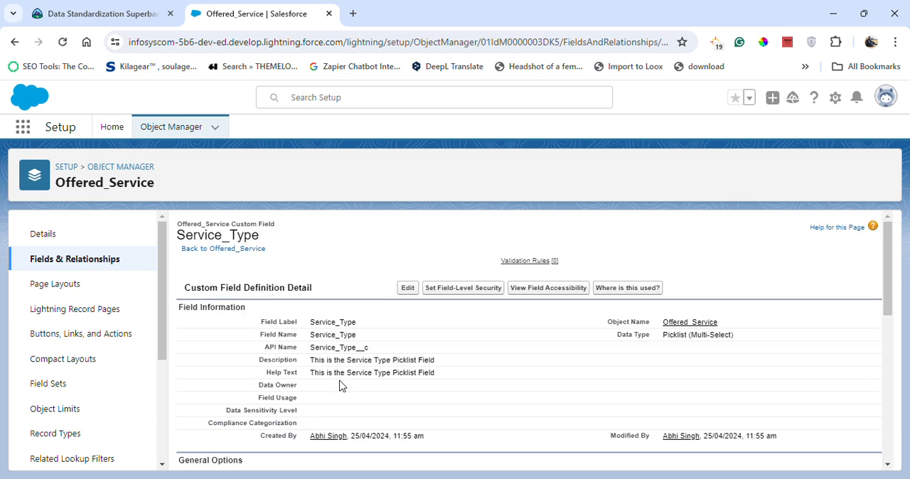
scroll(338, 392, "down", 8)
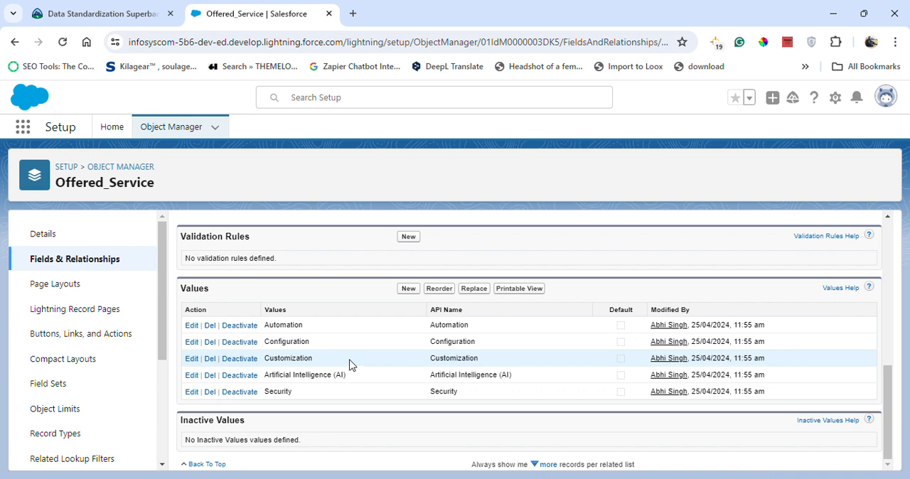
scroll(376, 274, "up", 8)
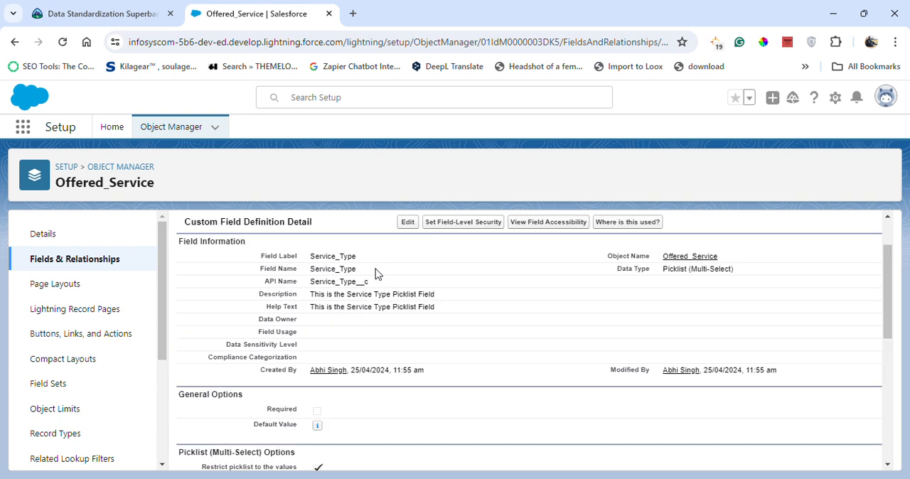
- Set the Service_Type picklist's number of visible lines to 4 and save the field
left_click(407, 223)
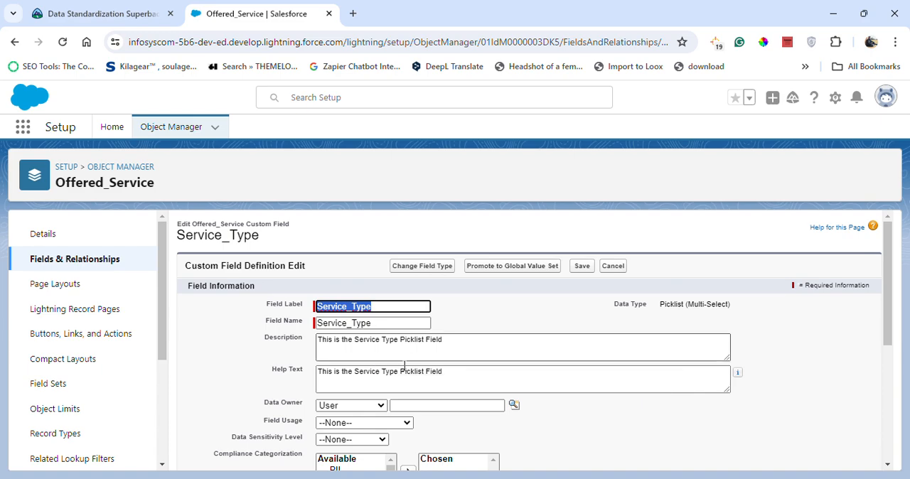
scroll(434, 380, "down", 4)
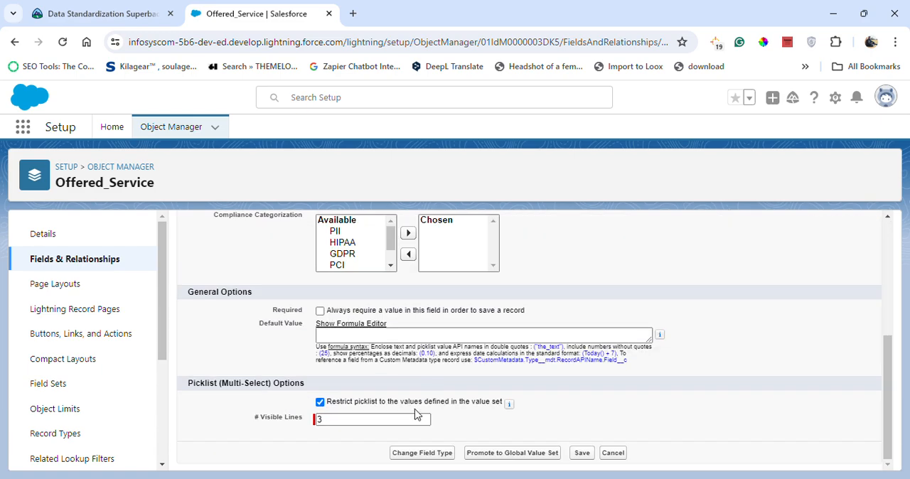
left_click(382, 419)
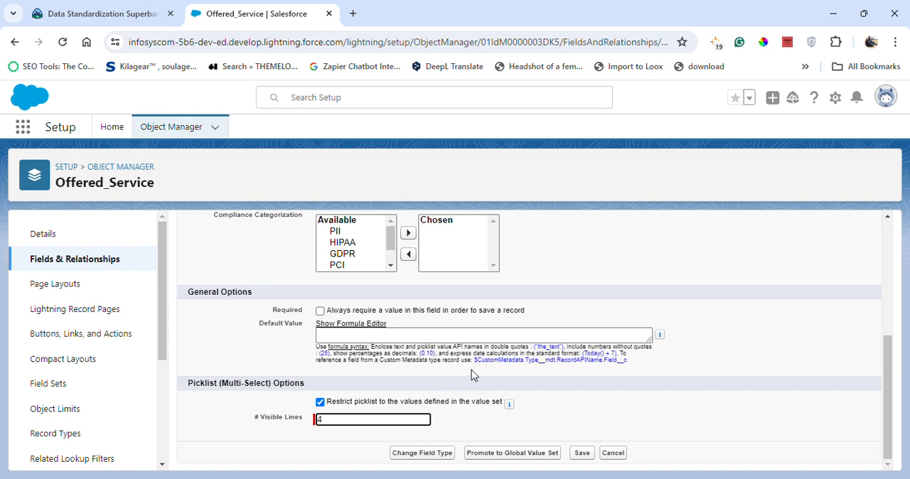
left_click(579, 453)
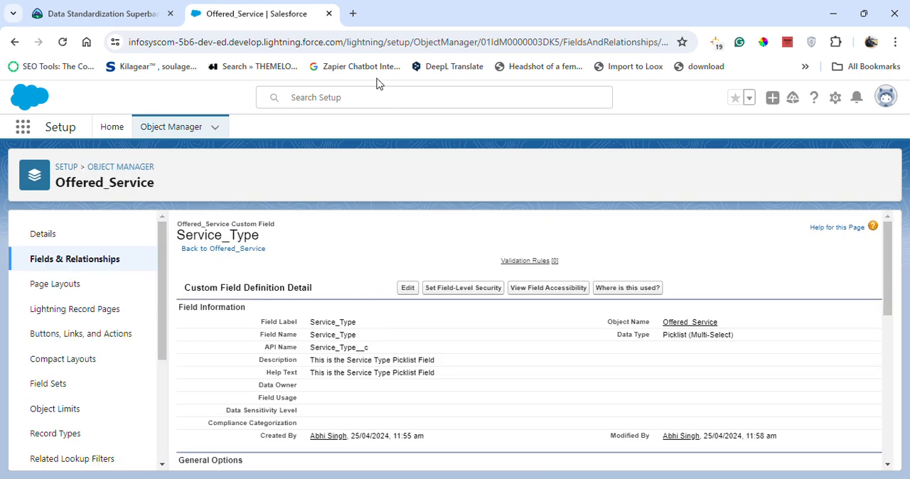
- Open the Account object's Account Layout for editing and show the related lists that can be placed on it
left_click(146, 127)
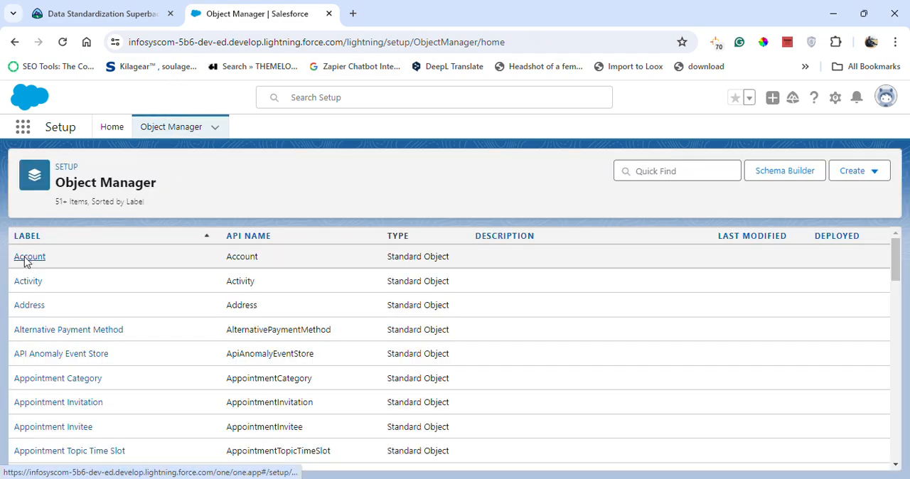
left_click(25, 257)
left_click(74, 287)
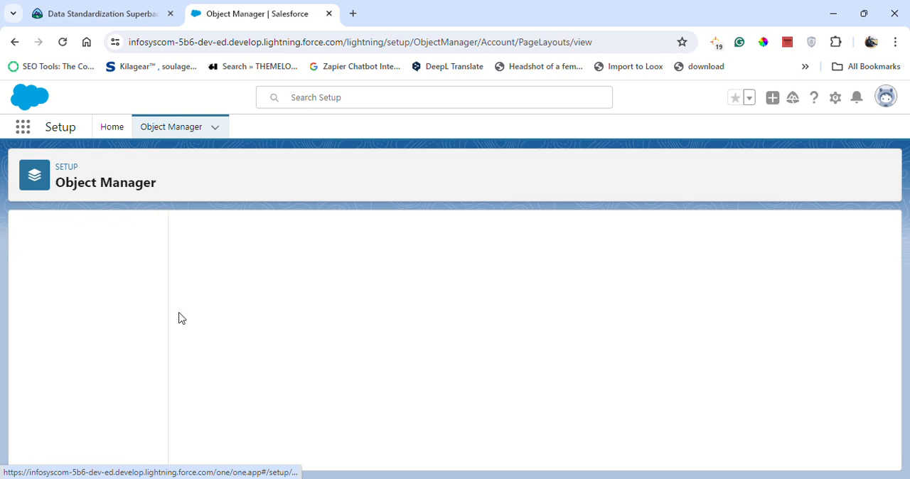
left_click(204, 389)
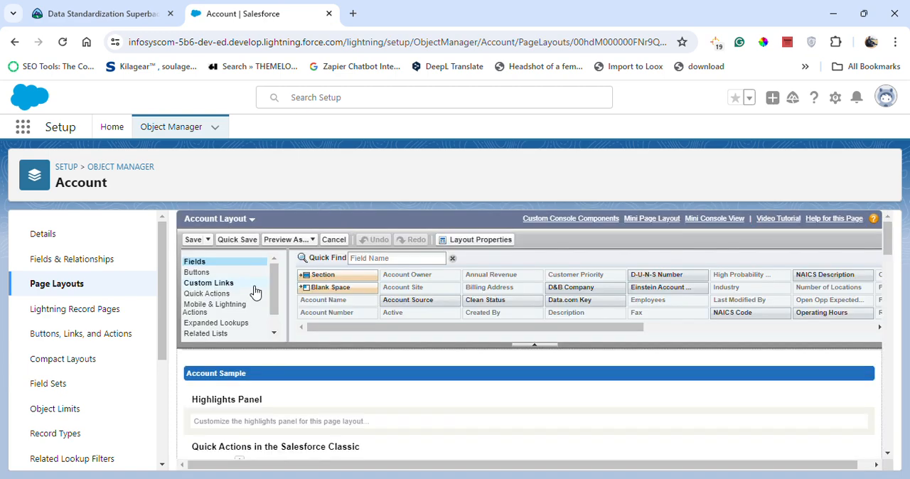
scroll(220, 330, "down", 1)
left_click(213, 313)
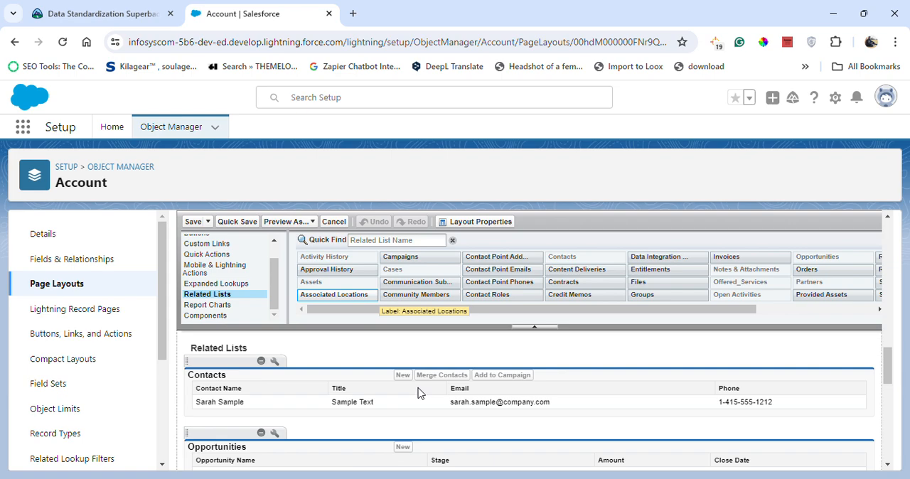
- Remove the Offered_Services related list below Partners from the Account Layout
scroll(327, 370, "down", 3)
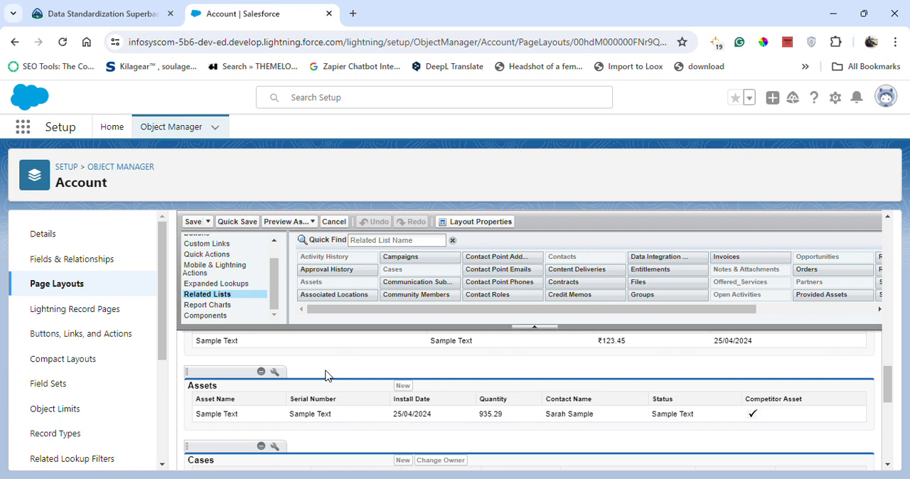
scroll(329, 382, "down", 10)
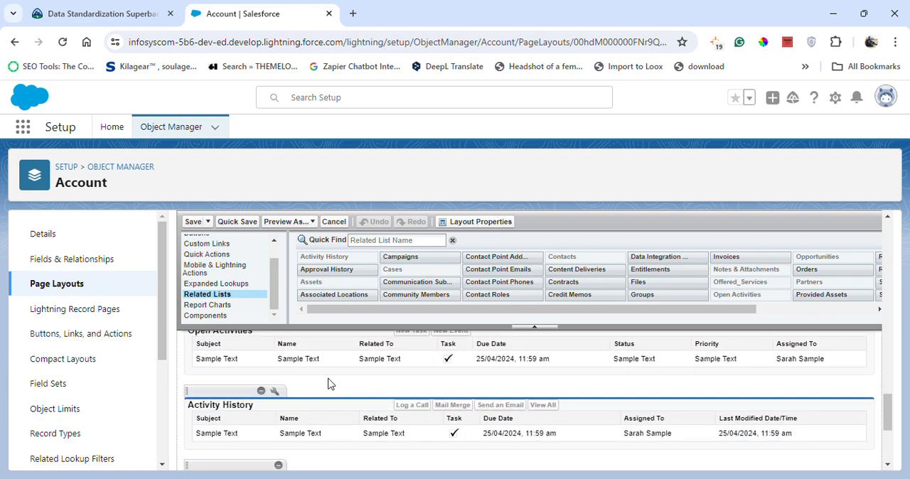
scroll(329, 385, "down", 2)
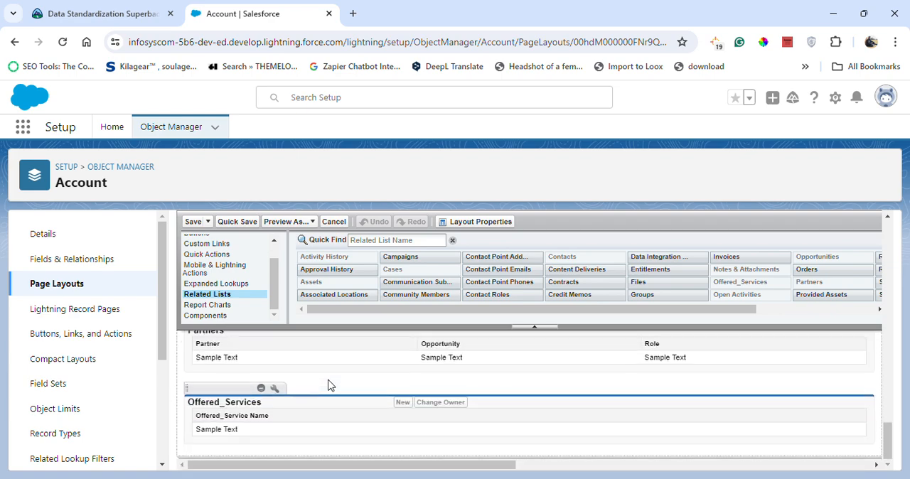
left_click(261, 389)
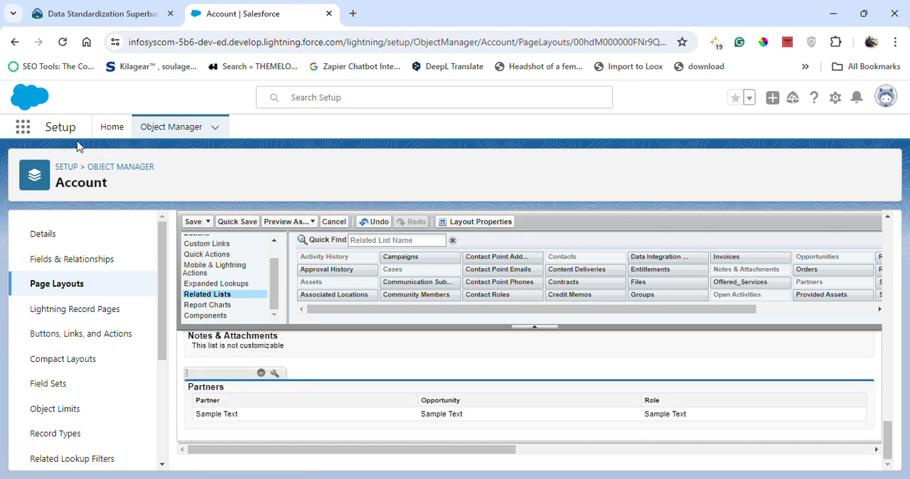
- Leave the layout without saving and reopen the Account object's Account Layout for editing
left_click(168, 130)
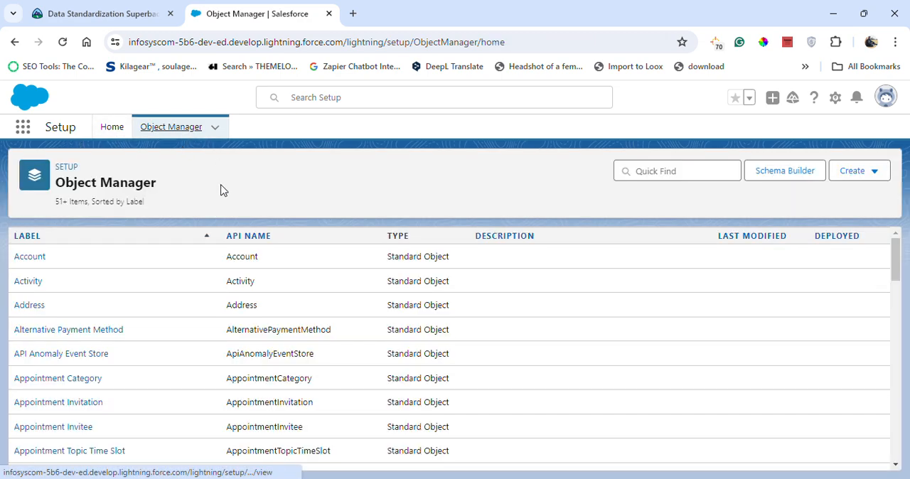
left_click(28, 259)
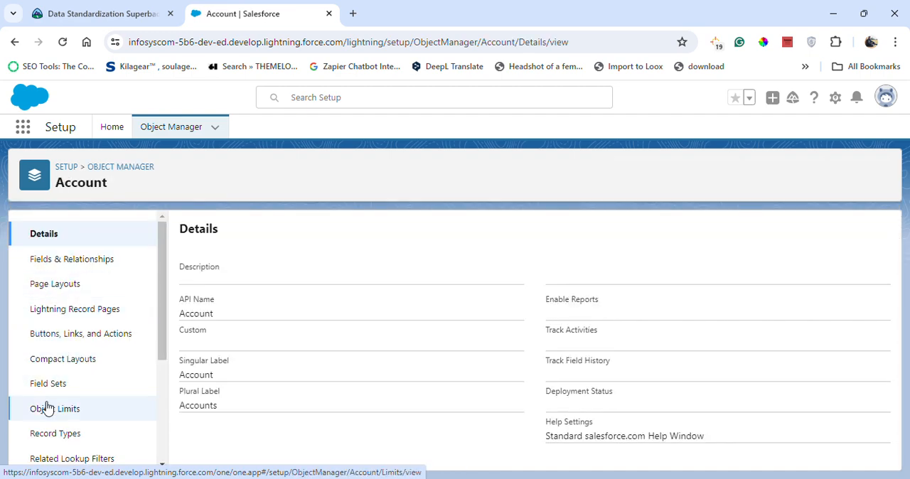
left_click(75, 286)
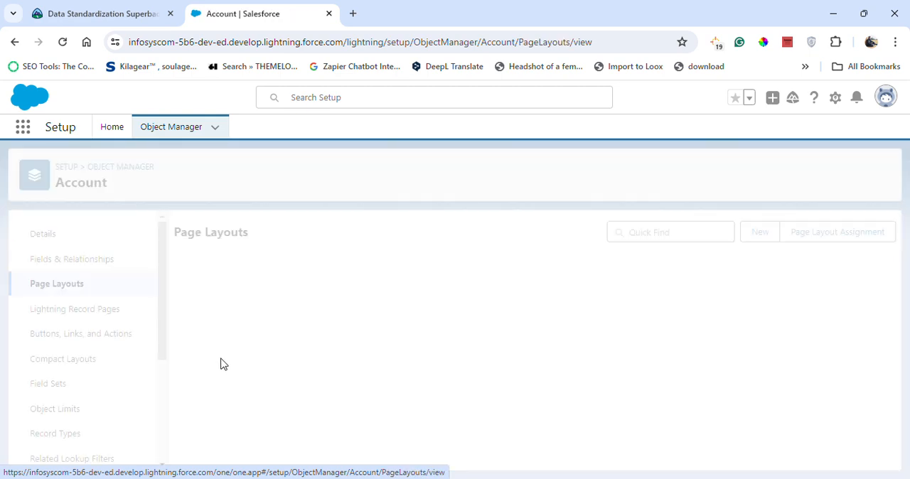
left_click(194, 388)
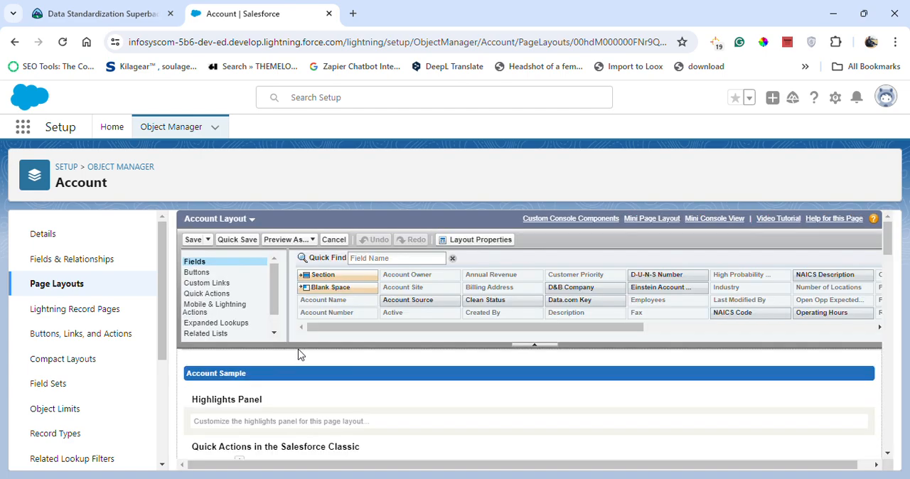
- Add Service_Type to the selected columns of the Offered_Services related list on the Account Layout
scroll(298, 355, "down", 15)
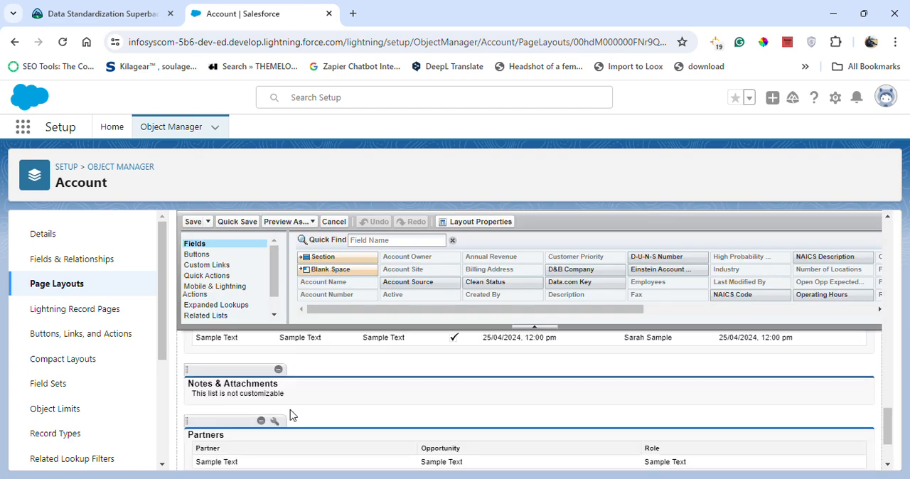
scroll(291, 415, "down", 2)
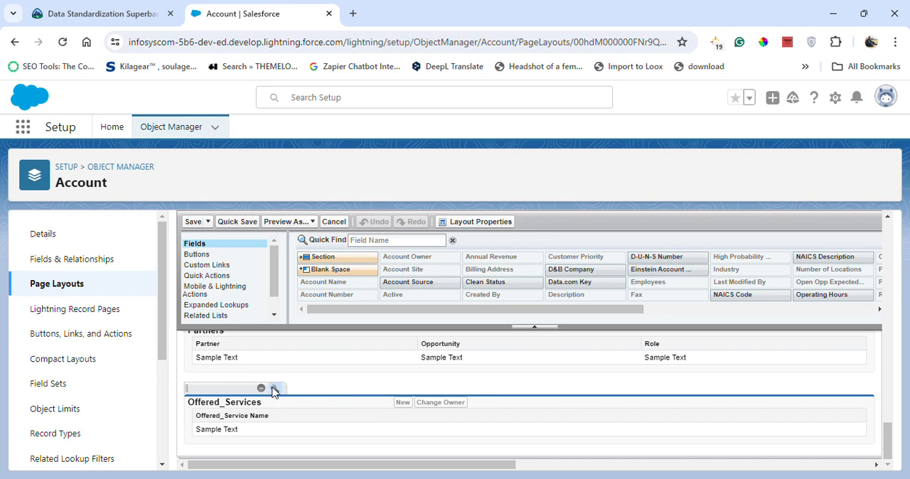
left_click(274, 390)
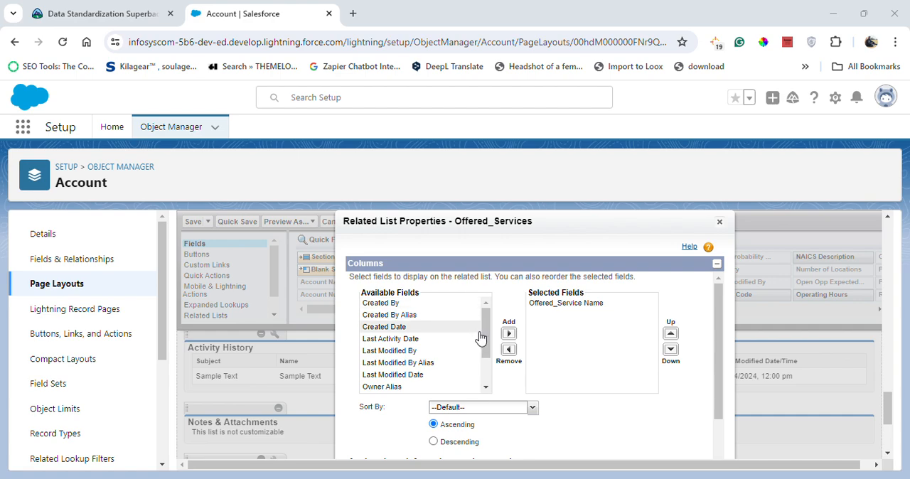
scroll(481, 338, "down", 3)
left_click(402, 389)
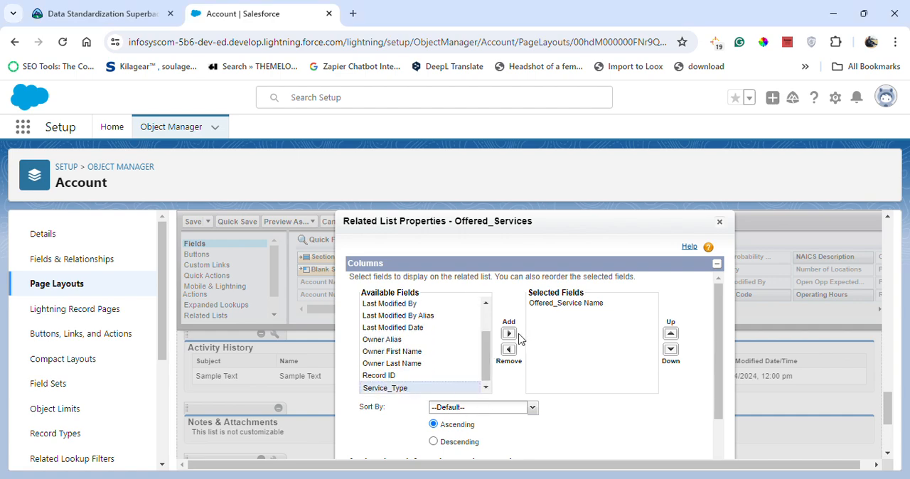
left_click(510, 334)
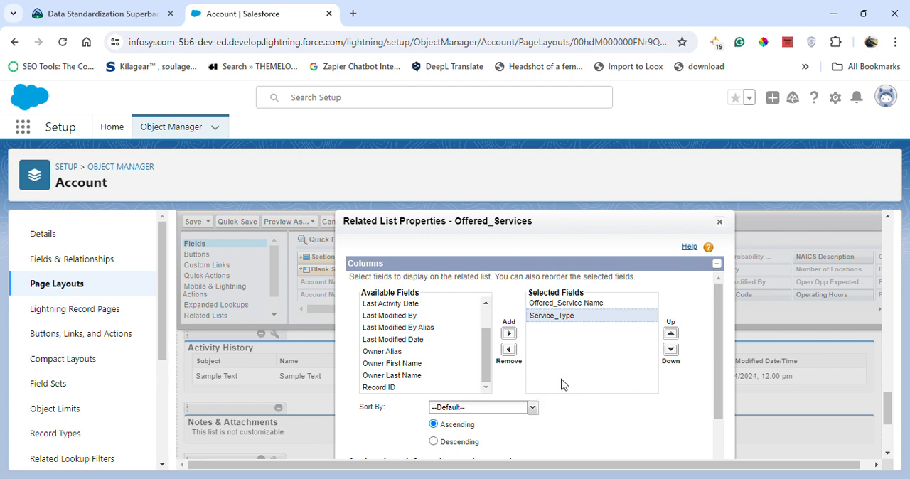
- Accept the related list's columns with all other account page layouts included, and save the Account Layout
scroll(562, 385, "down", 1)
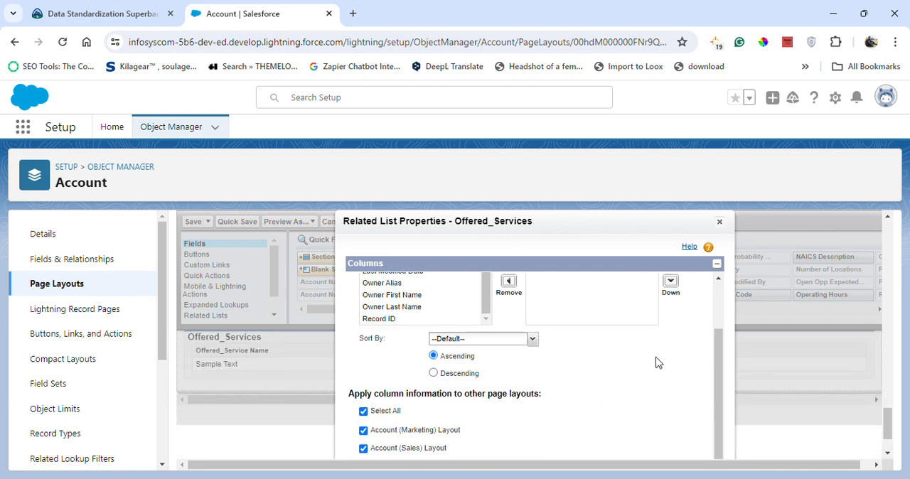
key("ctrl+minus")
key("ctrl+minus")
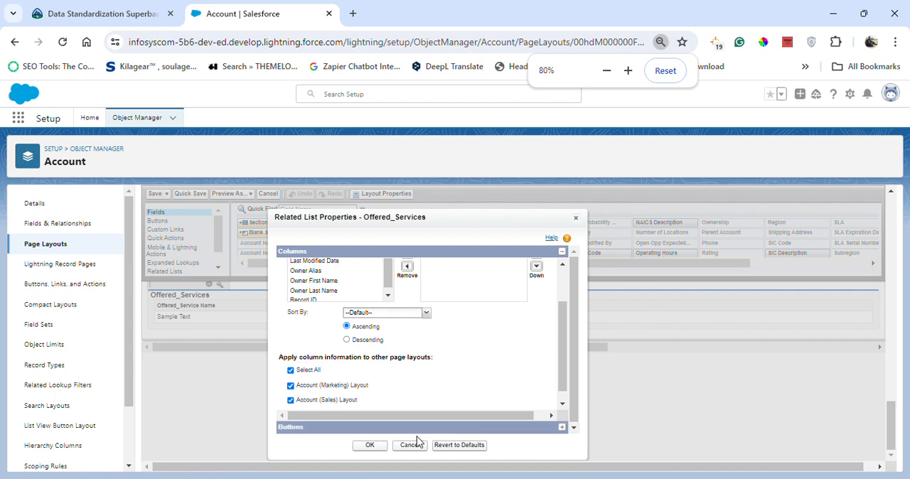
left_click(370, 445)
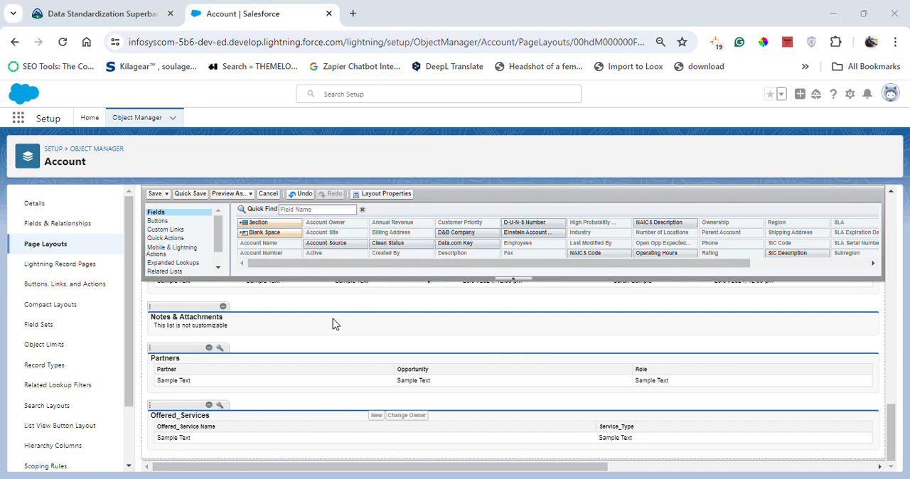
left_click(159, 192)
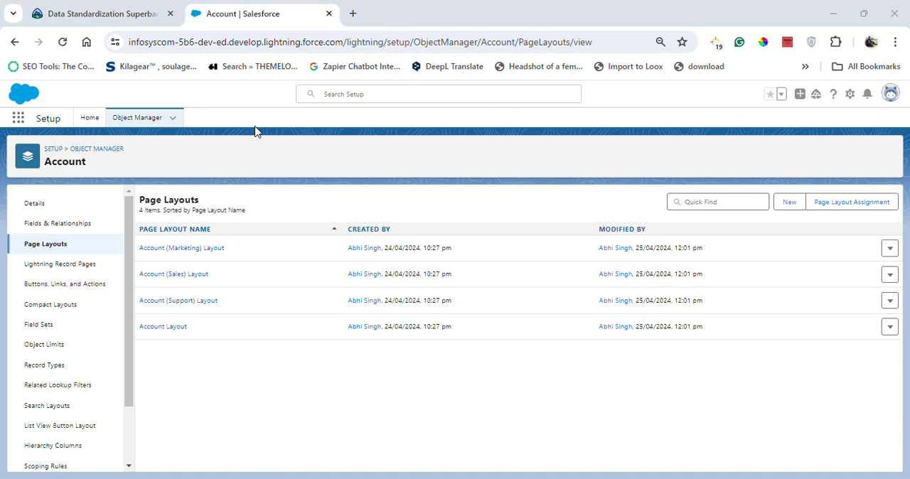
- Search the Object Manager for "off" and open the Offered_Service custom object
left_click(138, 117)
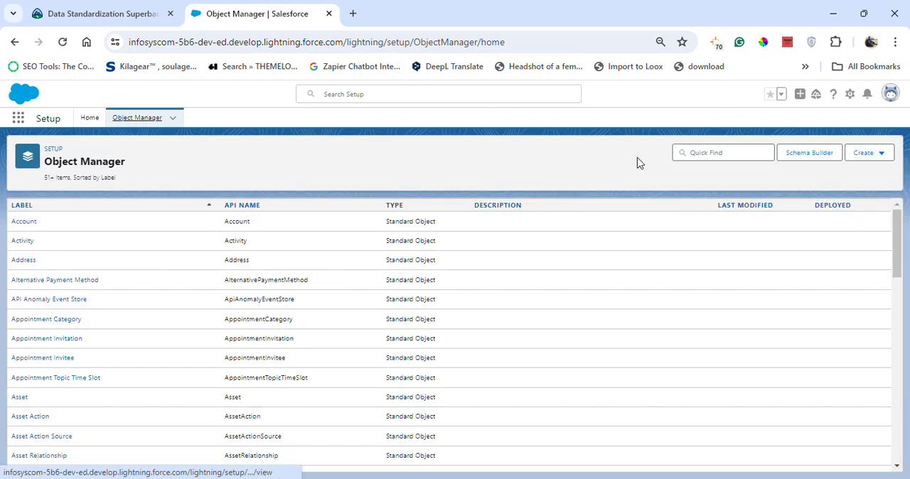
left_click(698, 152)
type("off")
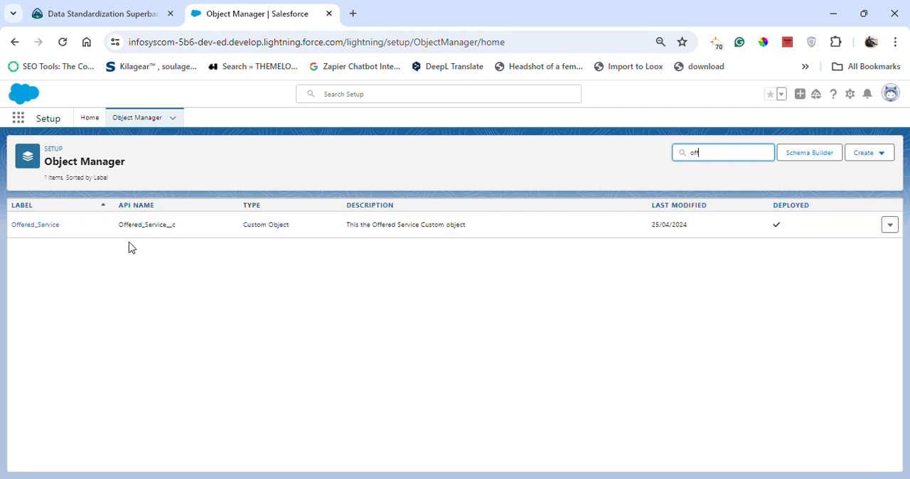
left_click(44, 221)
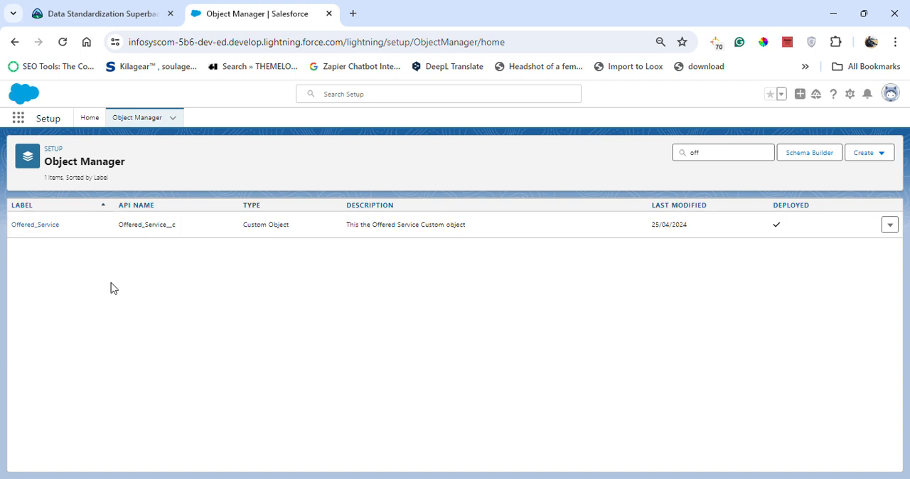
left_click(41, 224)
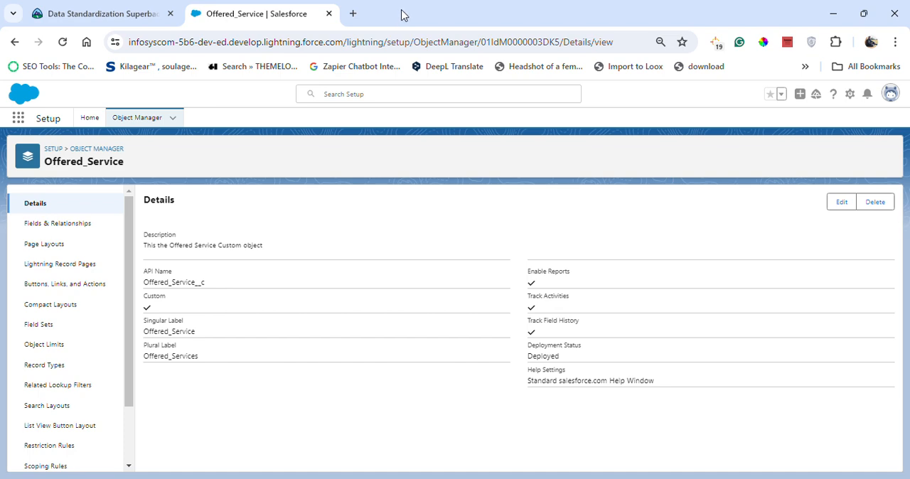
- Change the Service_Type field's data type to Picklist, keeping its existing details and field-level security, and save
left_click(64, 225)
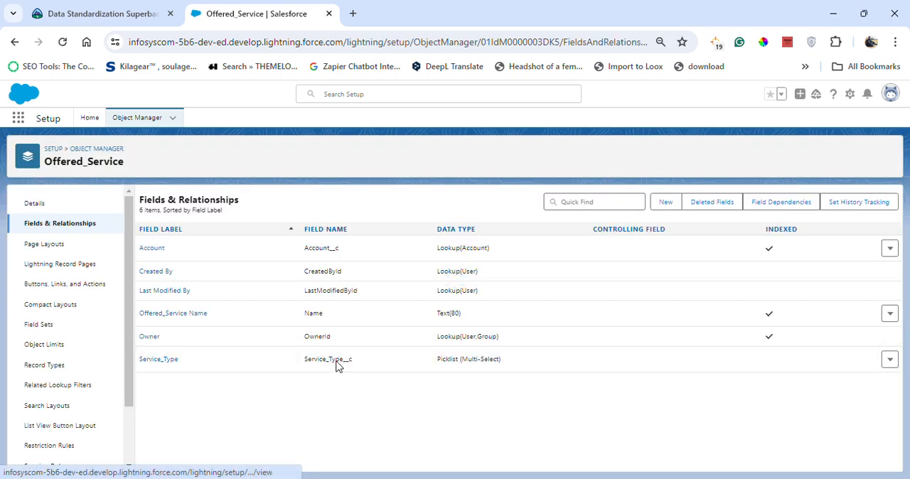
left_click(173, 360)
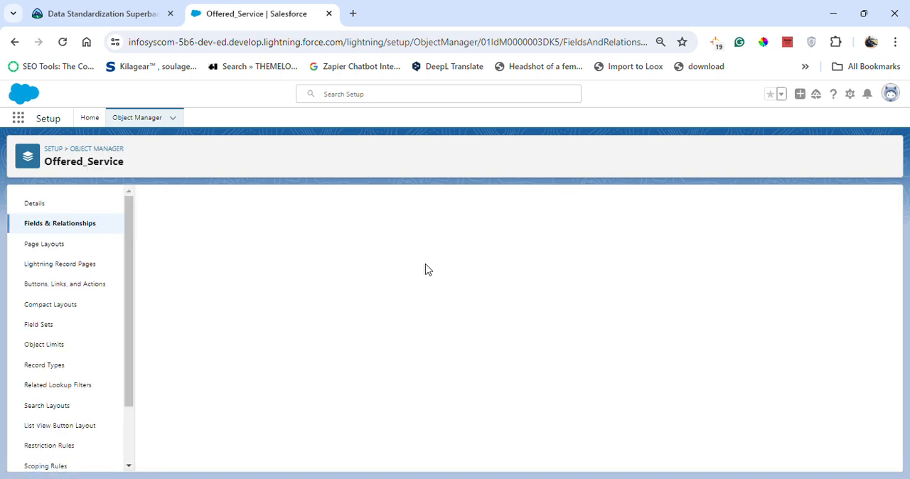
left_click(384, 247)
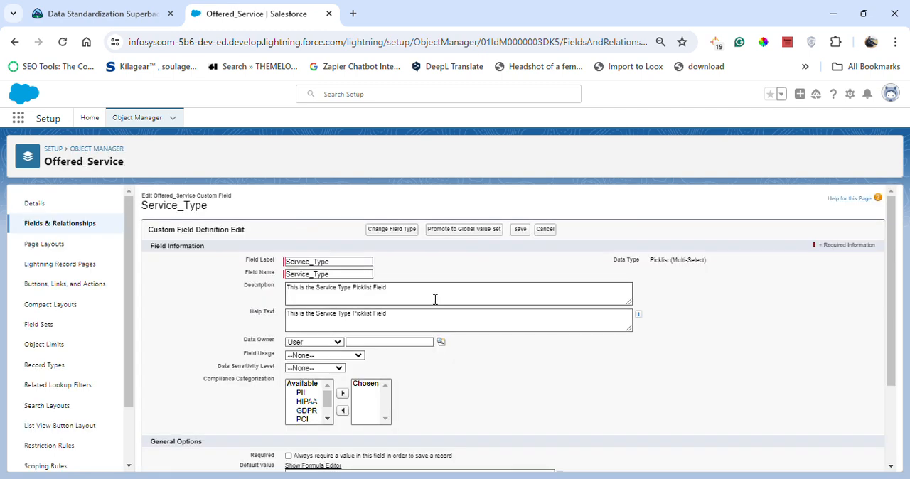
left_click(392, 229)
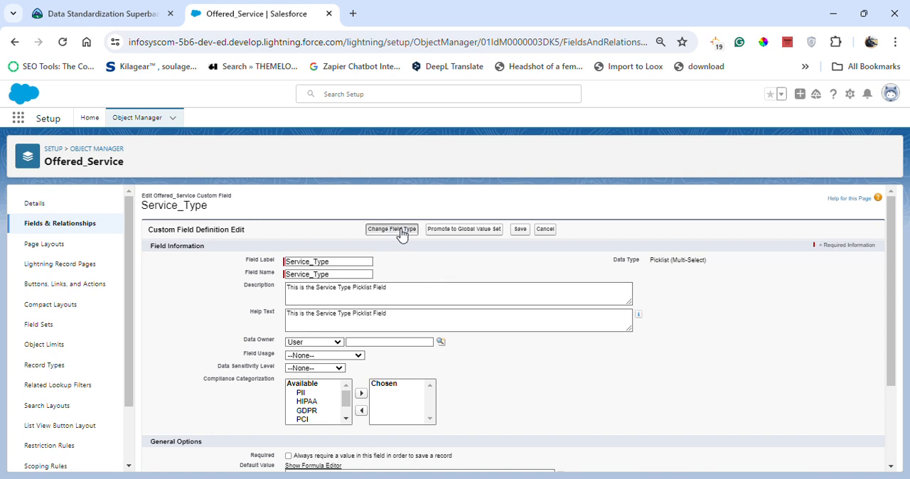
scroll(247, 395, "down", 3)
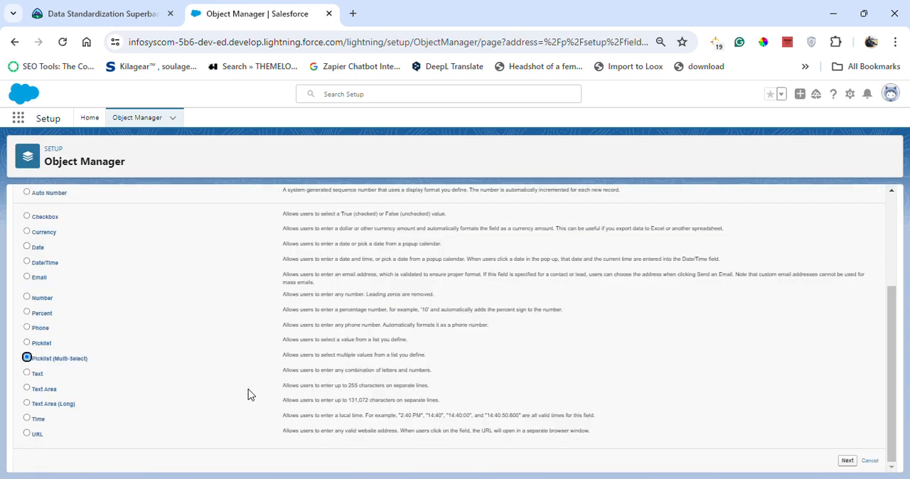
left_click(27, 342)
left_click(847, 461)
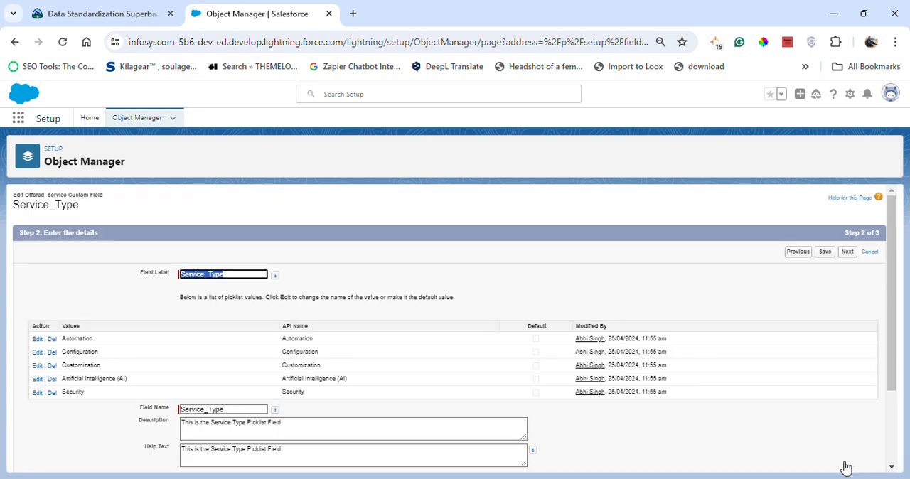
left_click(843, 256)
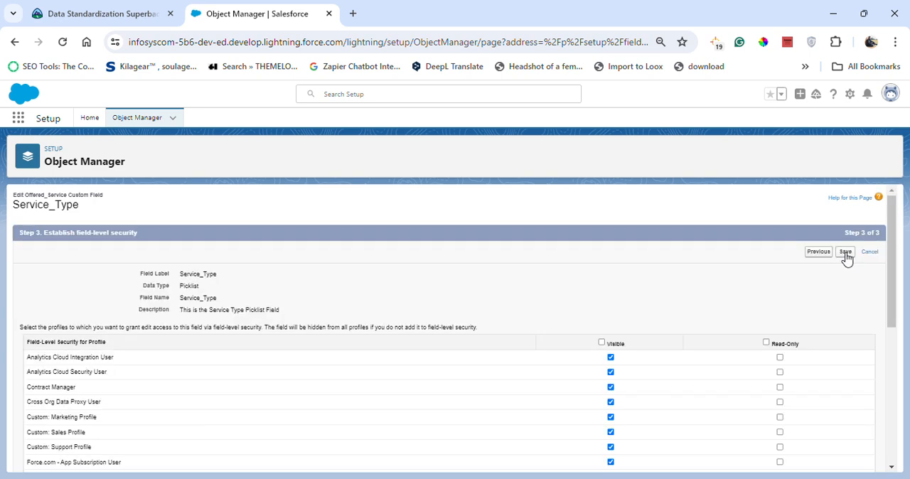
left_click(845, 253)
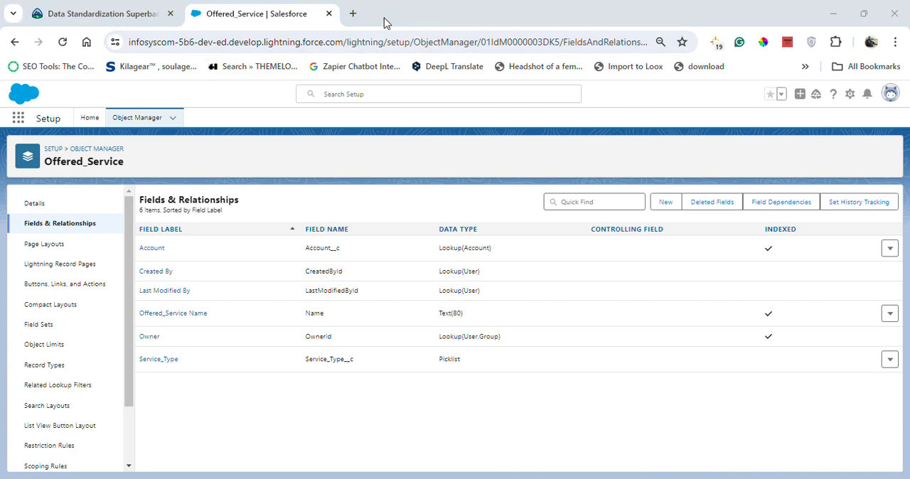
- Switch to the Trailhead superbadge page and check challenge 4, Show Offered Services for Consulting Partners
left_click(74, 12)
scroll(381, 265, "down", 10)
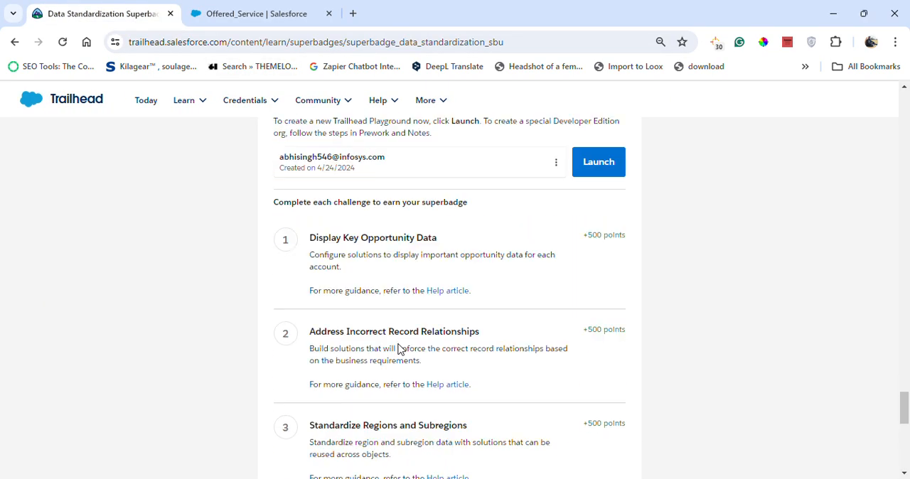
left_click(603, 313)
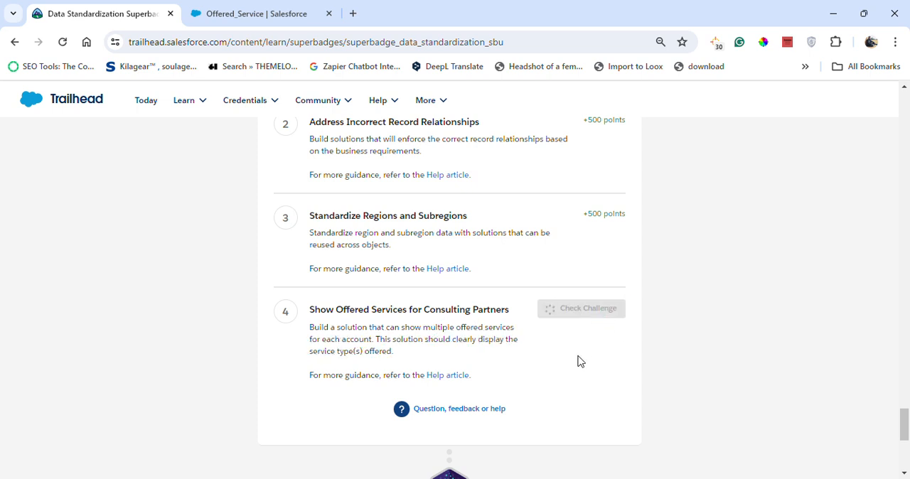